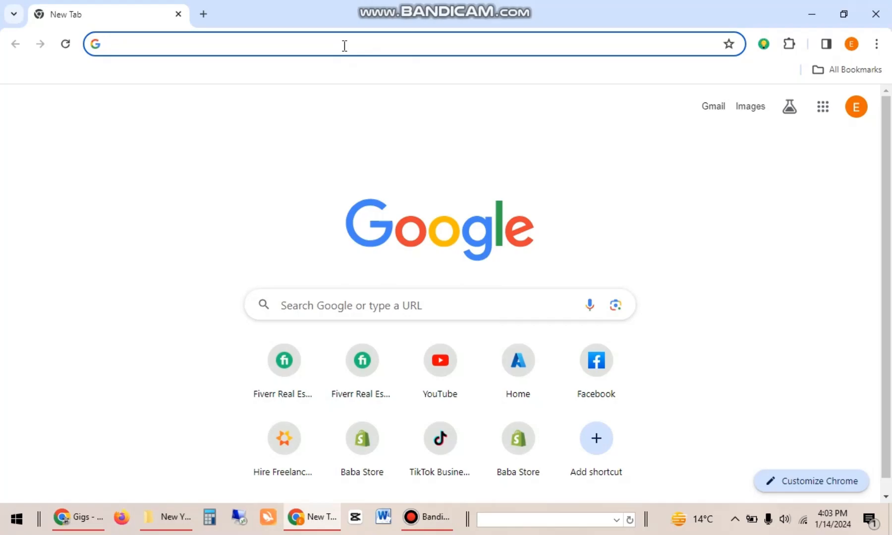
- Open the storefront at babastore.online and look over its opening page
text(bab)
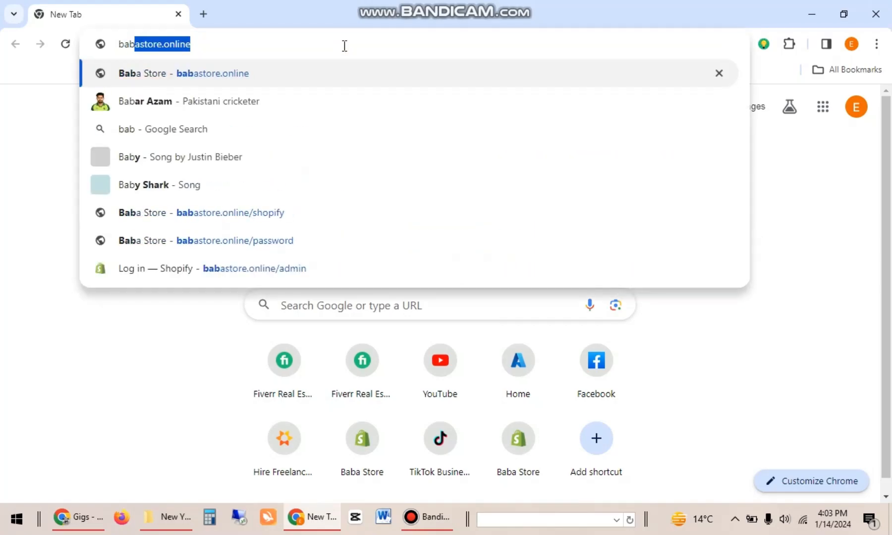
key(Return)
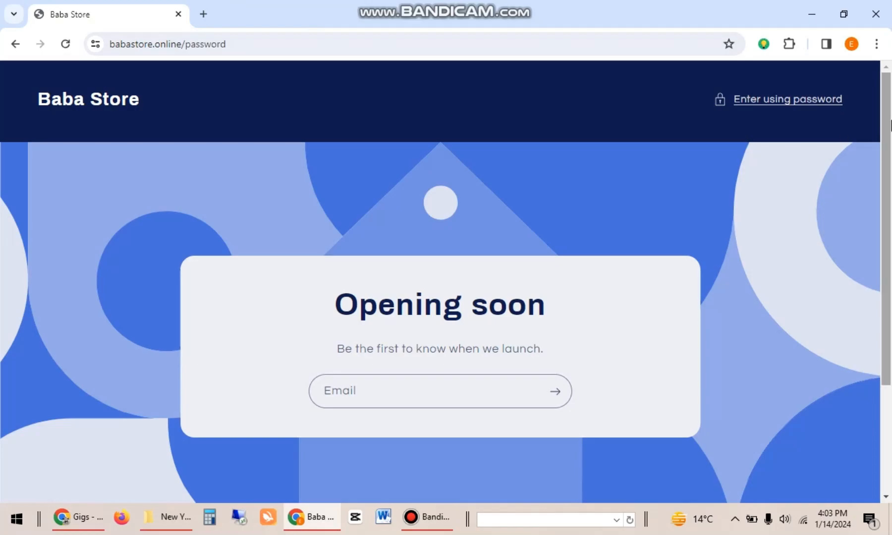
mouse_move(890, 125)
mouse_down()
mouse_move(890, 242)
mouse_move(891, 114)
mouse_up()
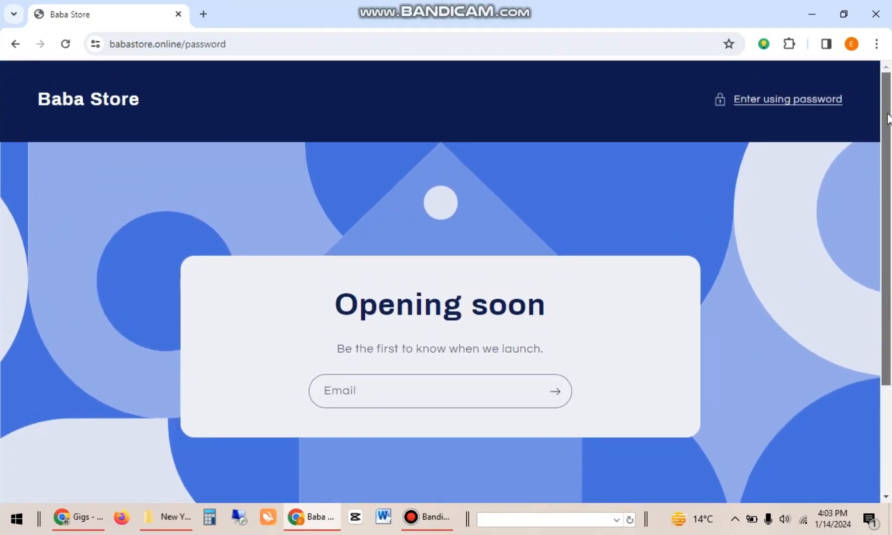
- Try to log in to the Baba Store admin at babastore.online/admin with a Google account, in a new browser tab
click(204, 14)
text(babastore.online)
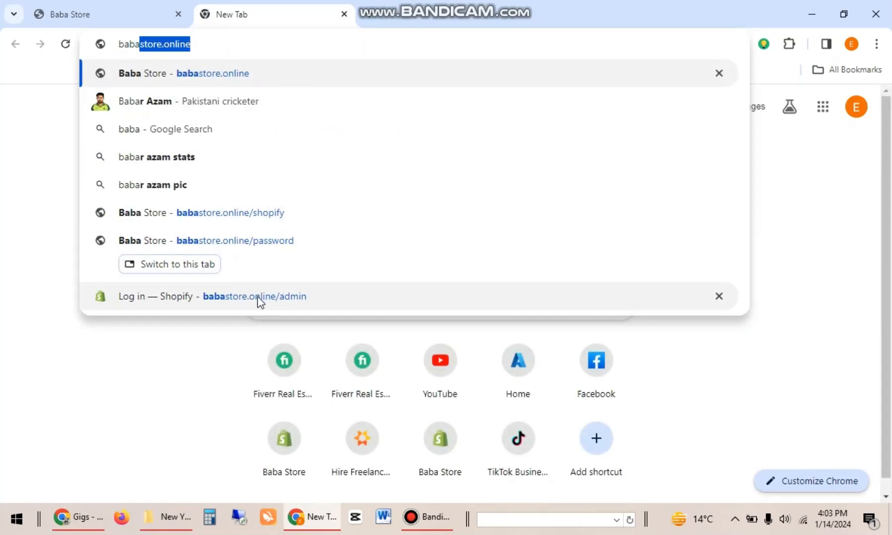
click(258, 298)
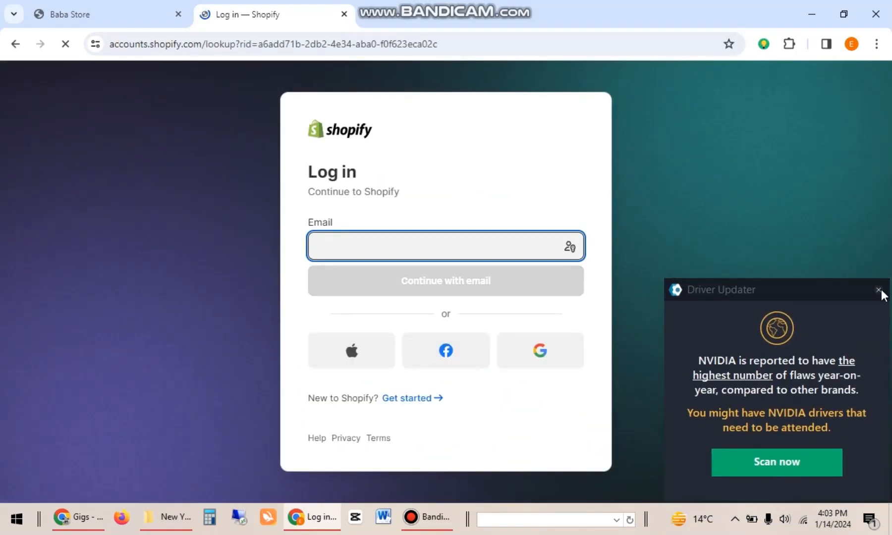
click(879, 290)
click(544, 354)
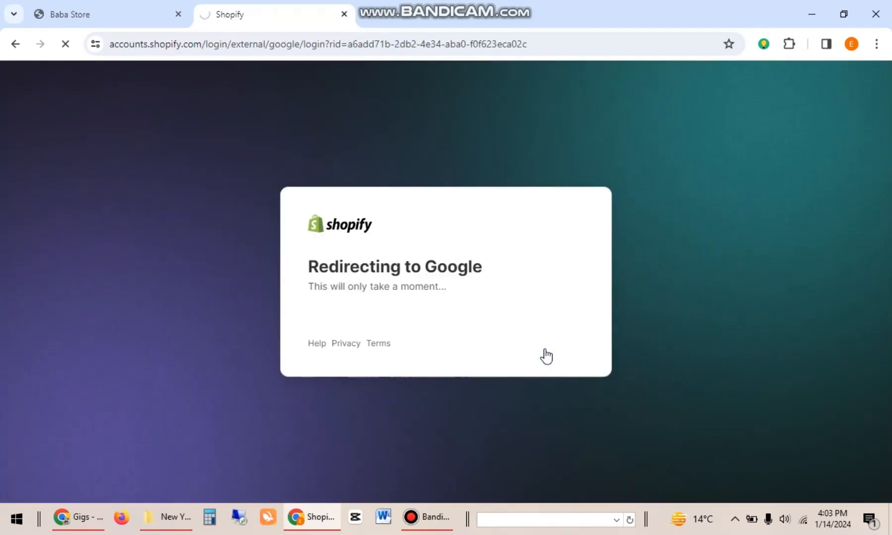
- Switch to the Baba browser profile and close the previous profile's window
click(851, 44)
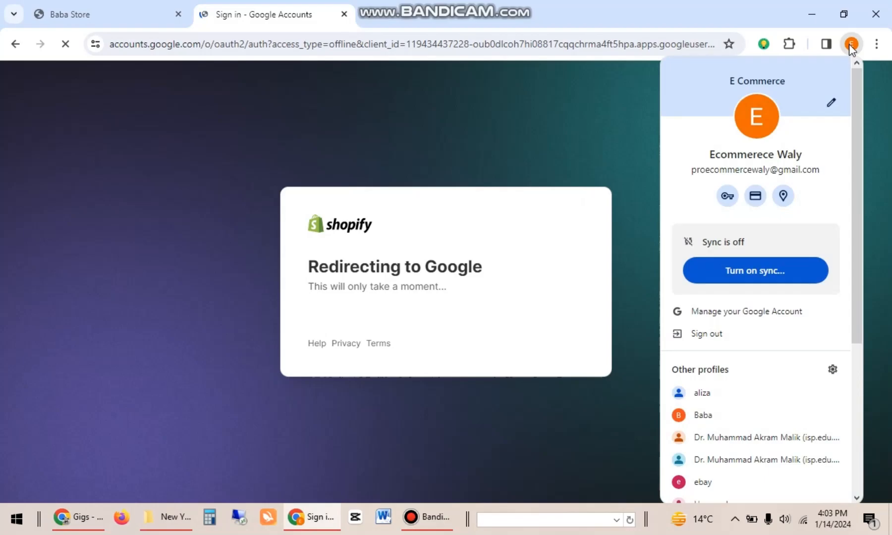
click(721, 415)
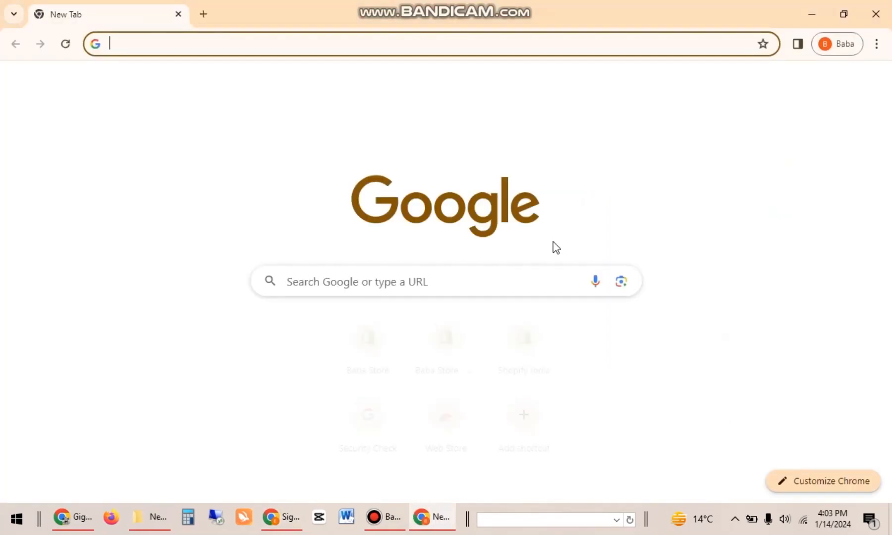
click(280, 516)
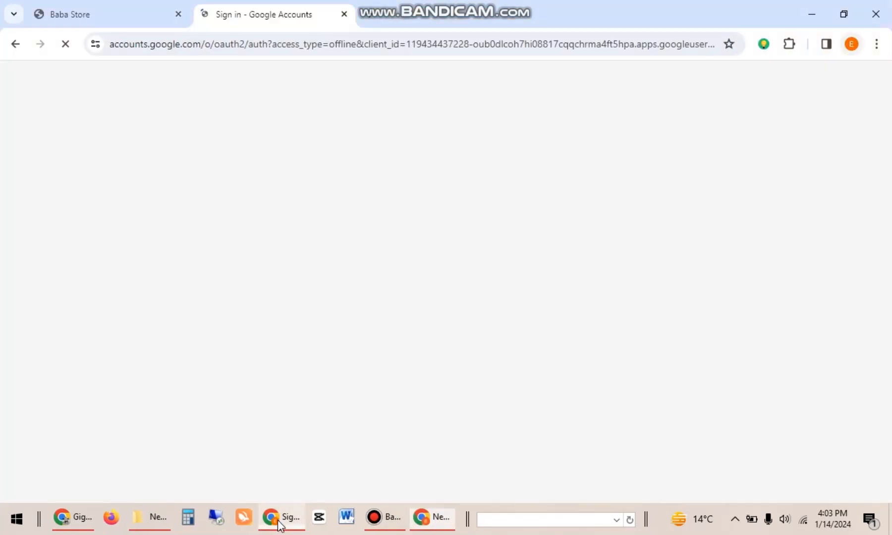
click(890, 4)
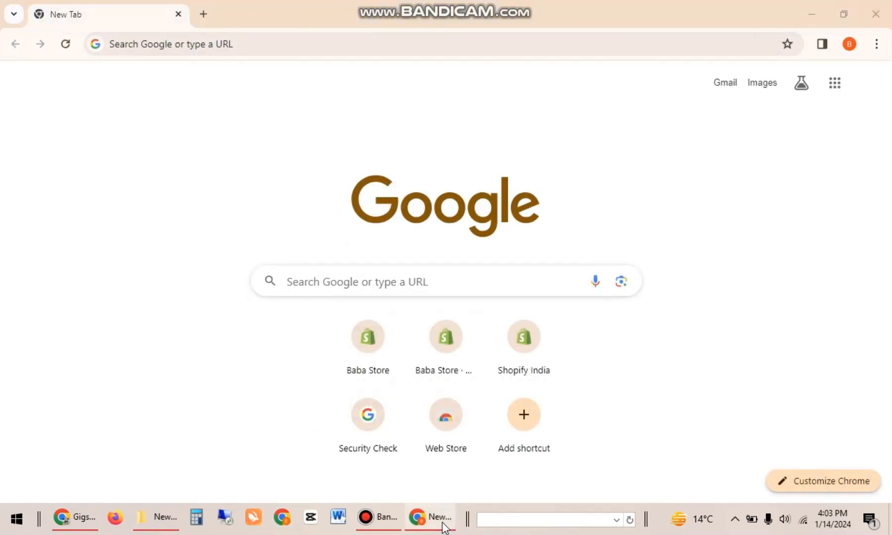
- Open Baba Store's Domains page in the Shopify admin and leave the settings for the admin home
click(184, 49)
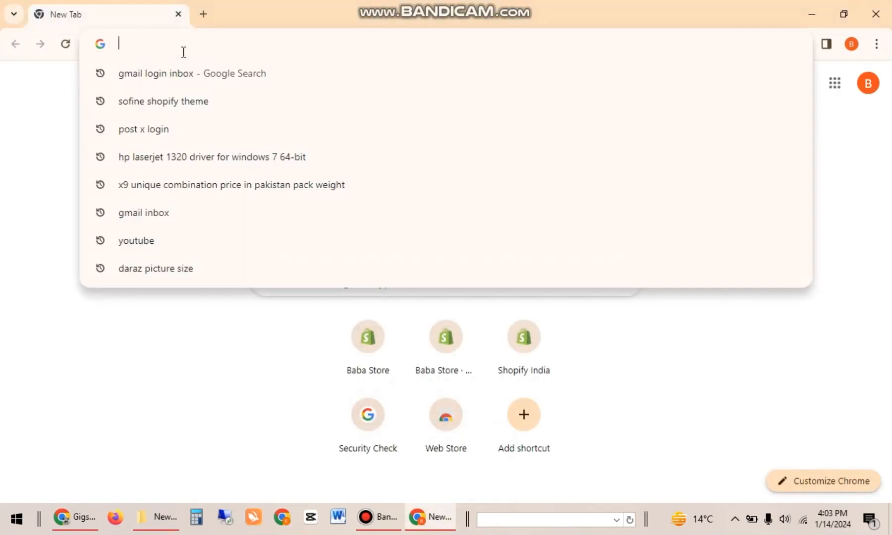
text(bab)
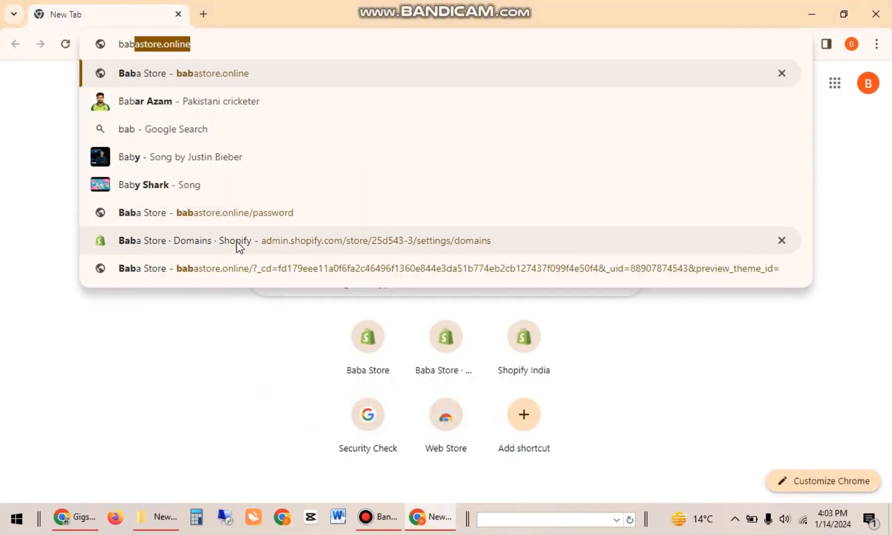
click(238, 248)
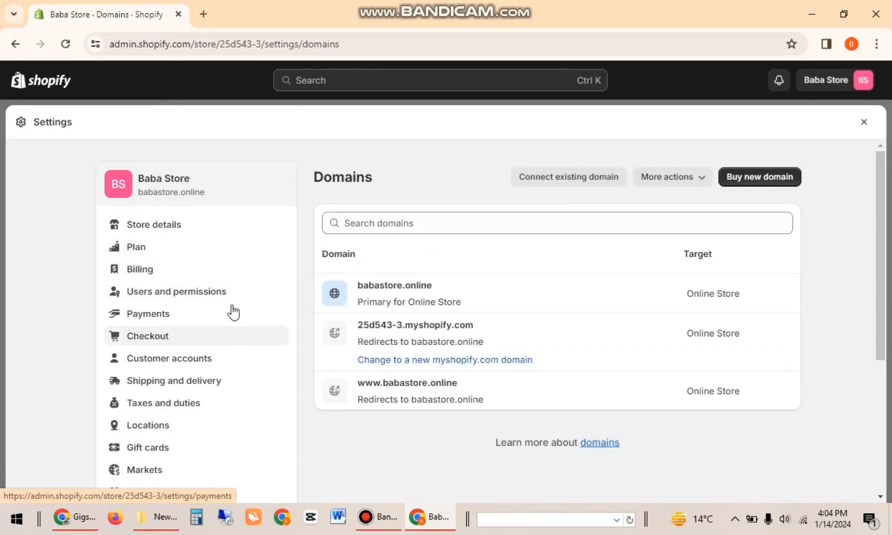
click(859, 123)
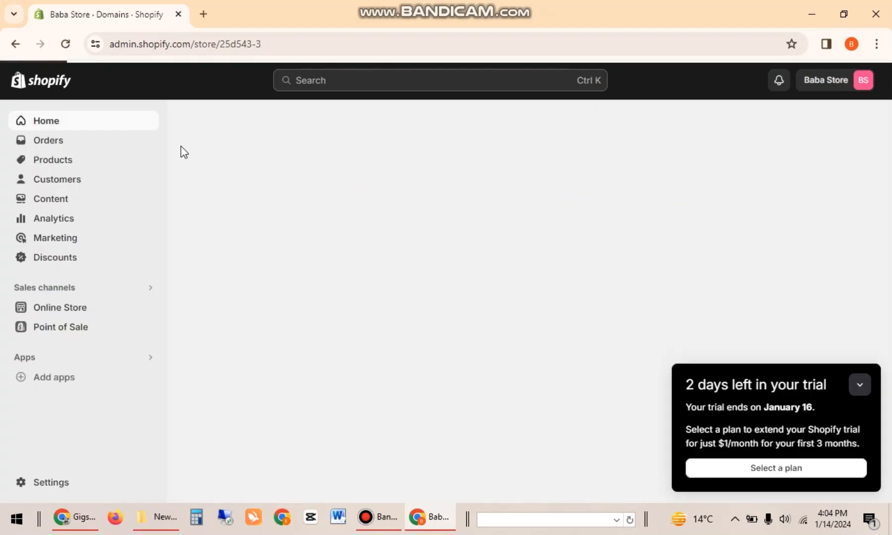
- Glance at the store's Orders page, start adding a new product under Products, and open an empty browser tab
click(66, 144)
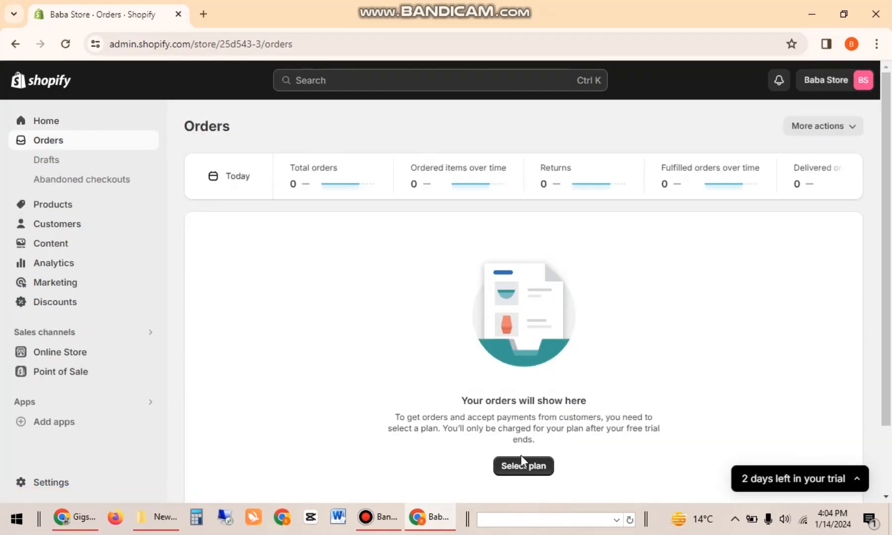
click(59, 207)
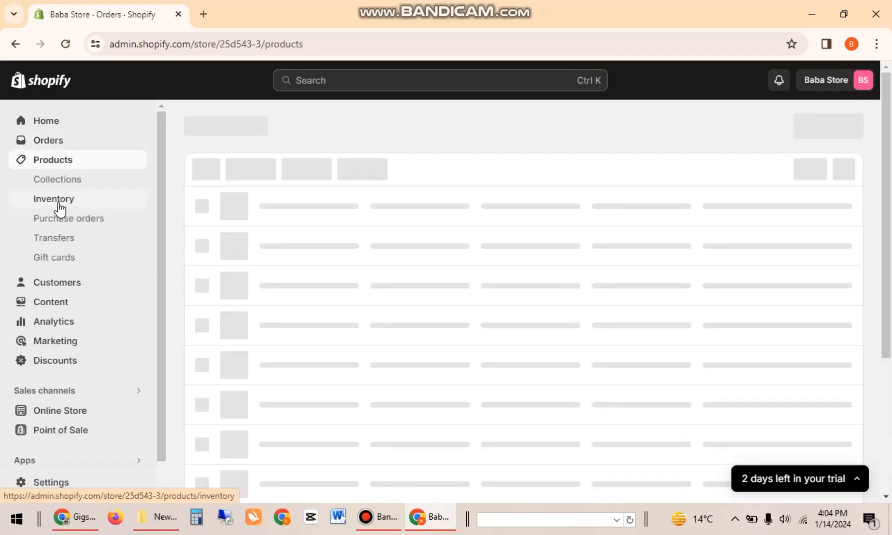
click(262, 360)
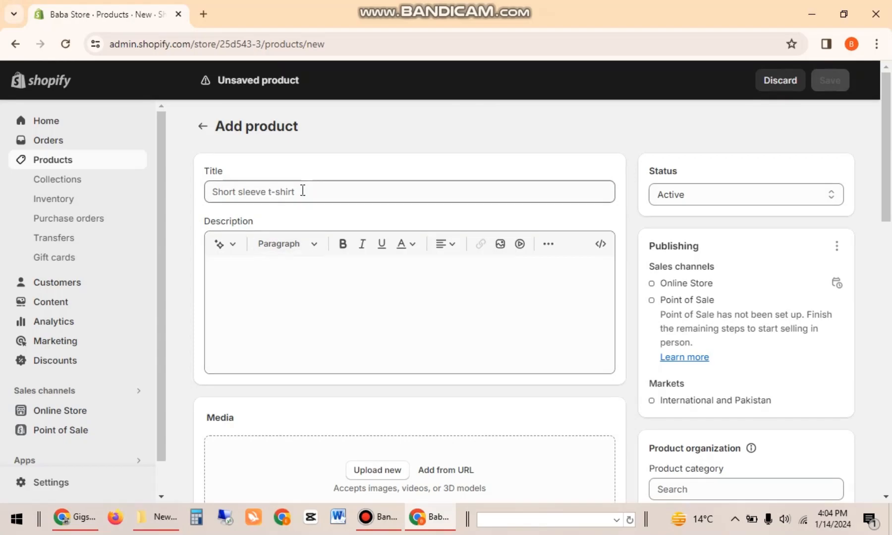
click(302, 190)
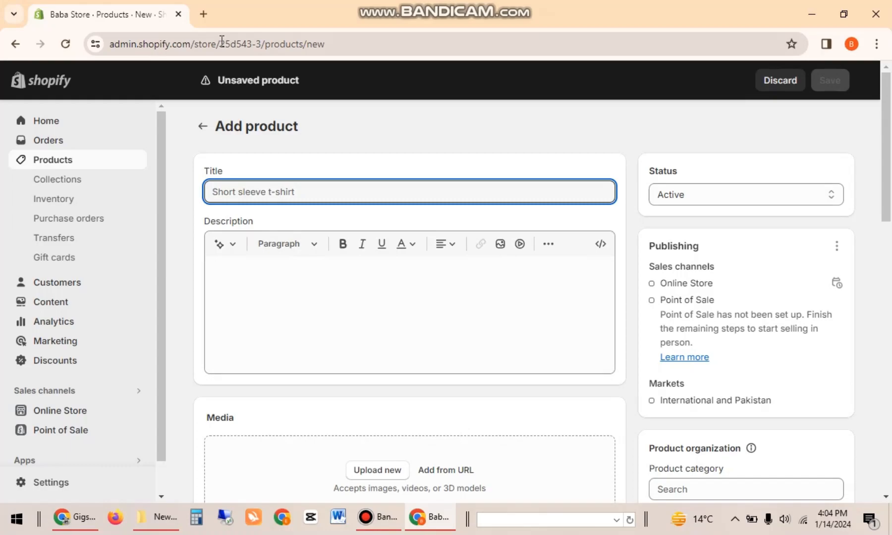
click(208, 7)
- In File Explorer, open the Babastore folder on the Desktop and view the picture of the T10 Ultra watches in several colours
click(163, 517)
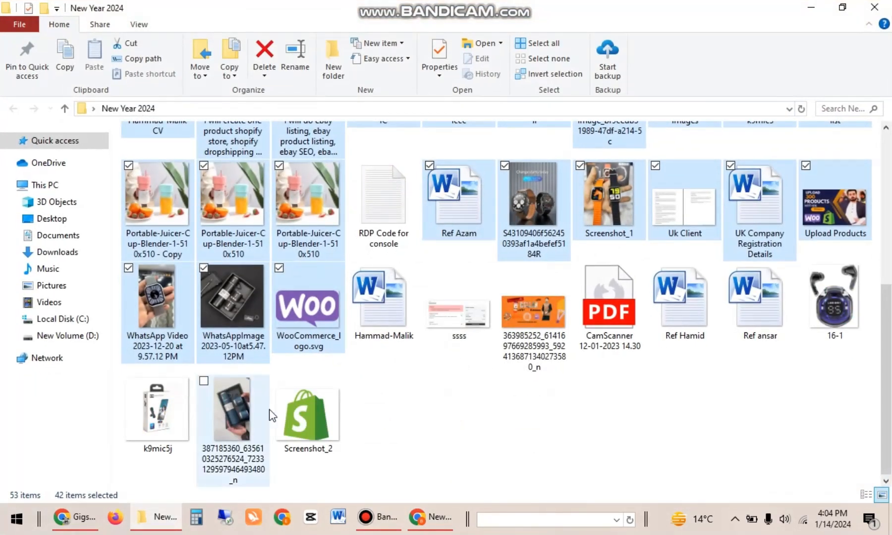
click(405, 456)
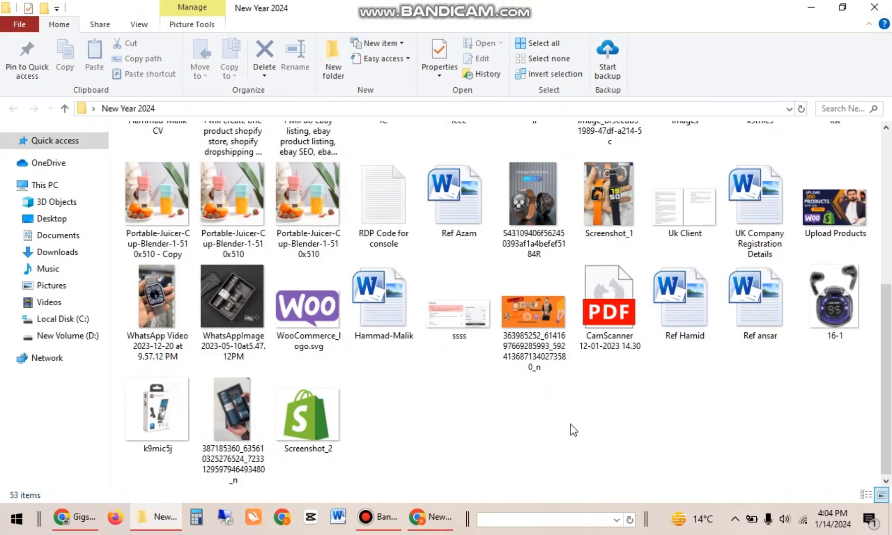
click(69, 219)
double_click(458, 260)
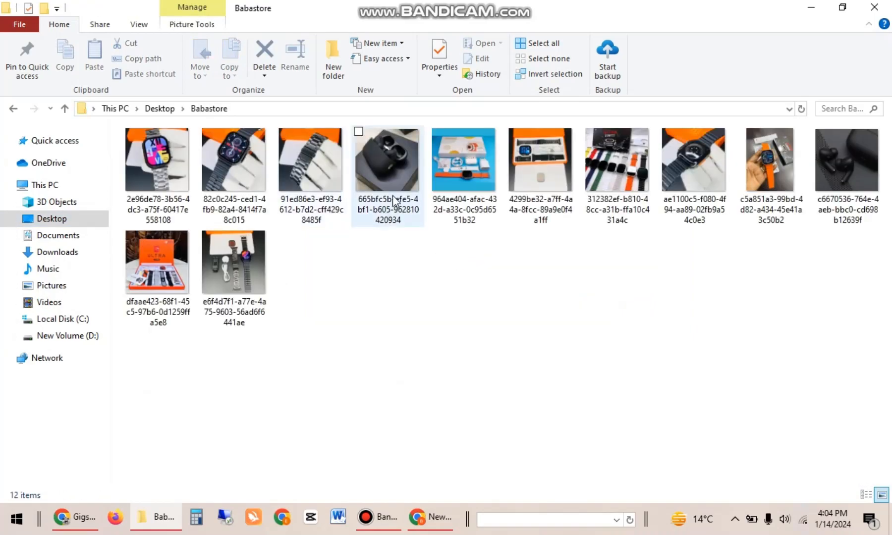
double_click(634, 159)
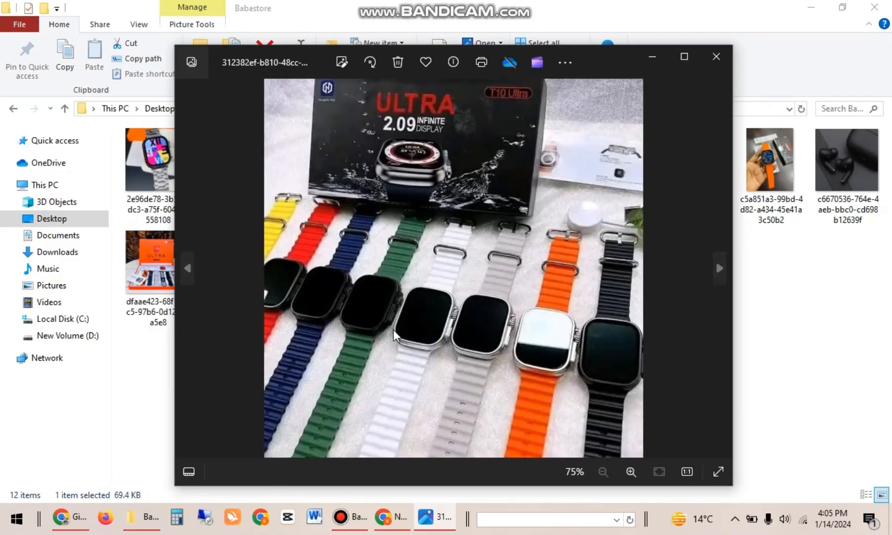
- Switch back to Chrome and search Google for "t10 ultra smart watch price in pakistan"
mouse_move(390, 519)
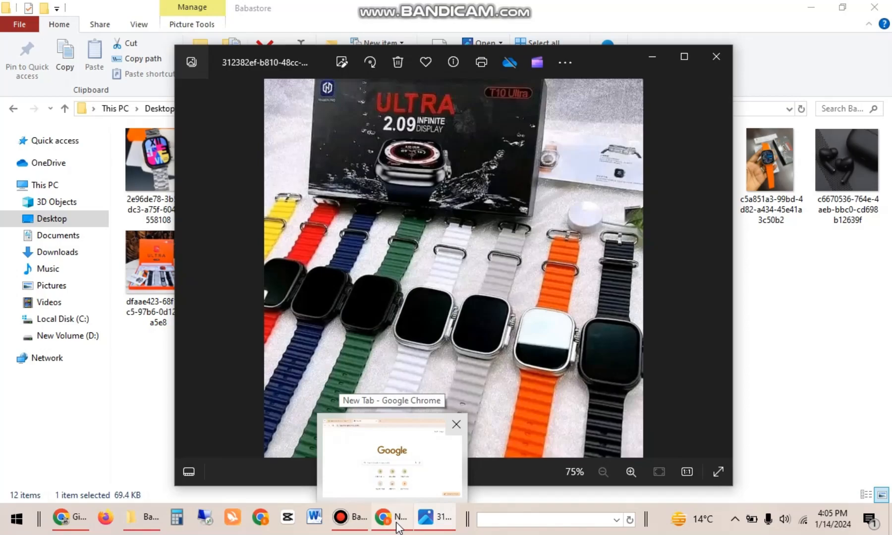
click(399, 488)
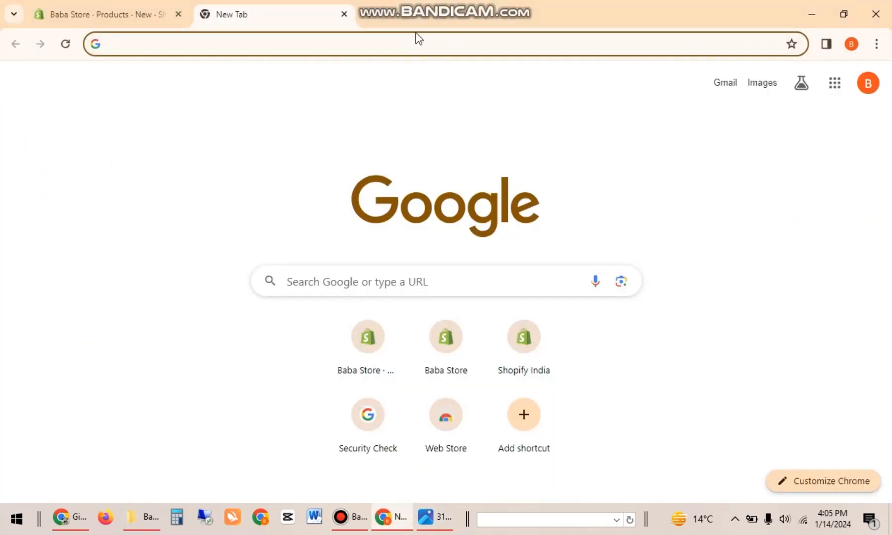
text(T10 )
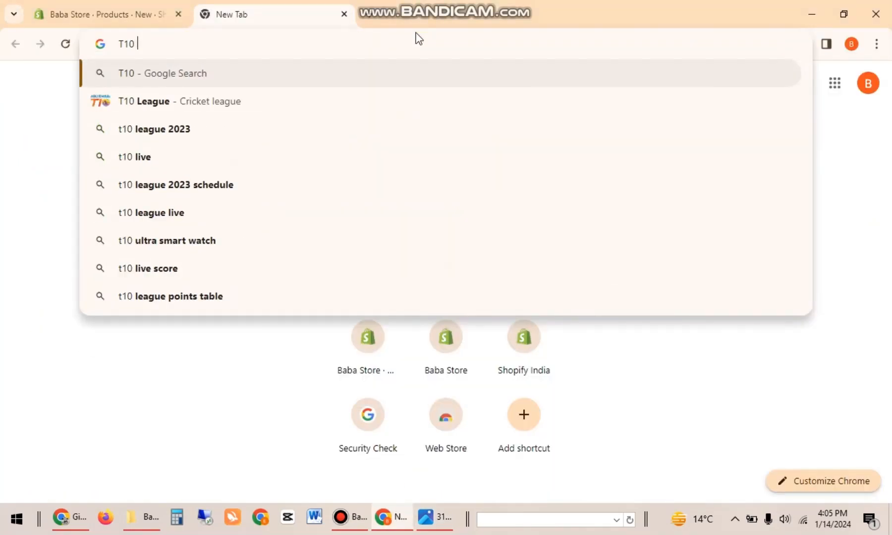
text(ultra)
key(Down)
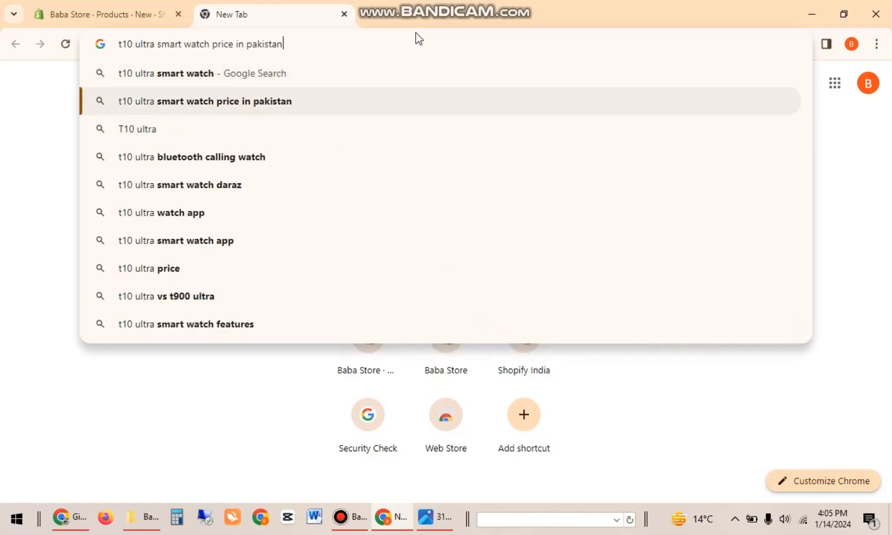
key(Return)
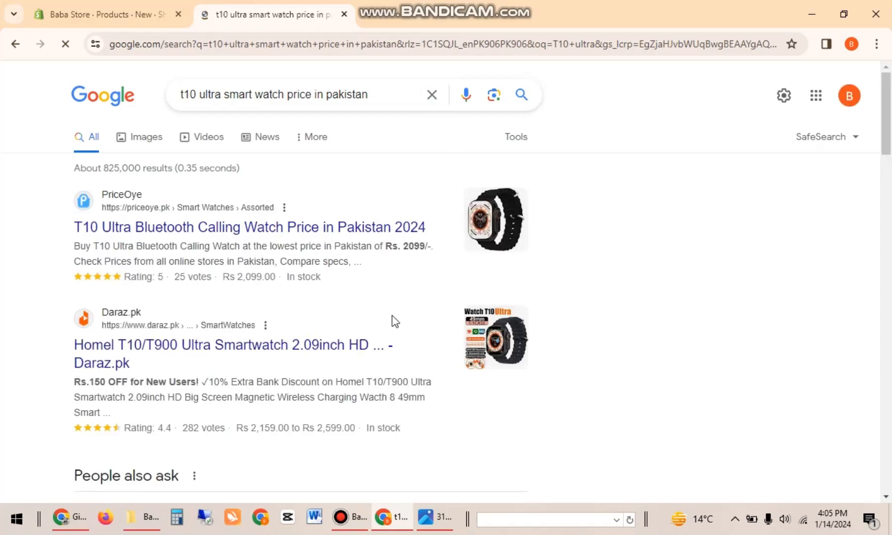
- Open the PriceOye, CubeOnline.pk and Rhizmall T10 Ultra watch results, each in its own new tab
right_click(352, 235)
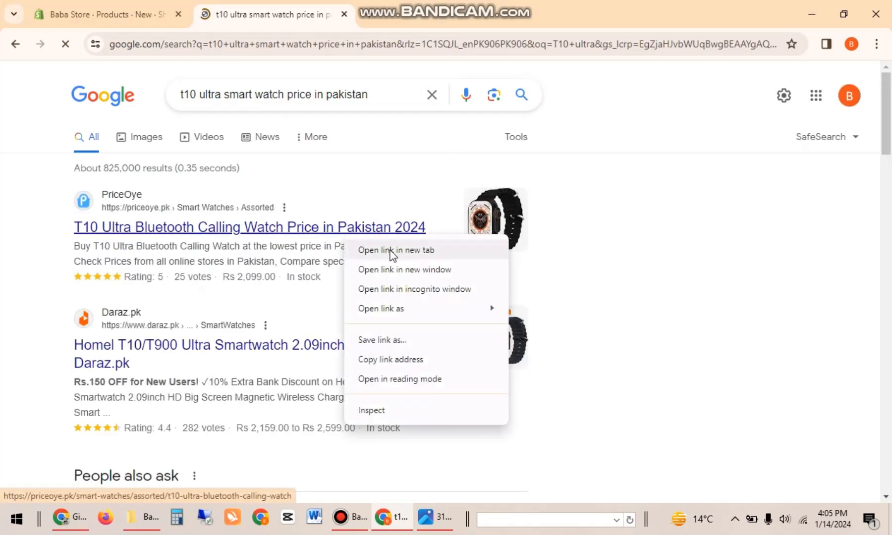
click(390, 253)
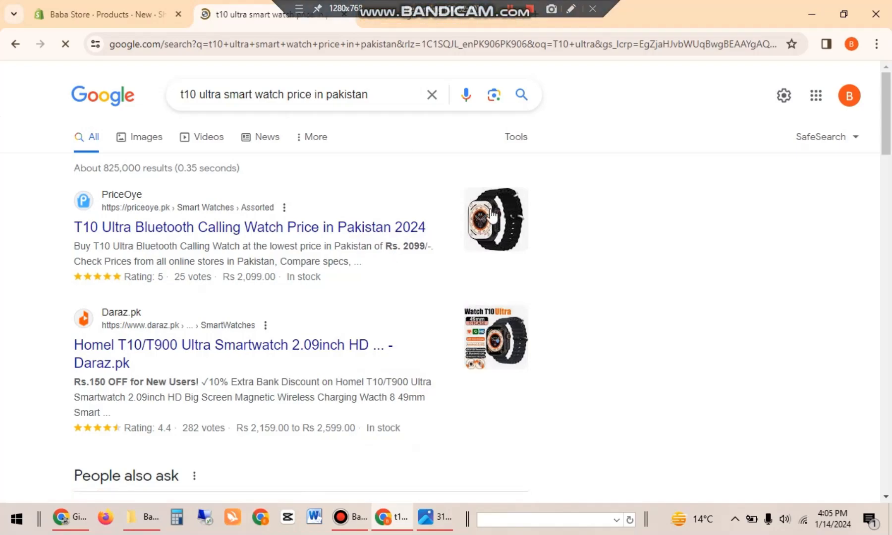
drag(890, 117, 890, 281)
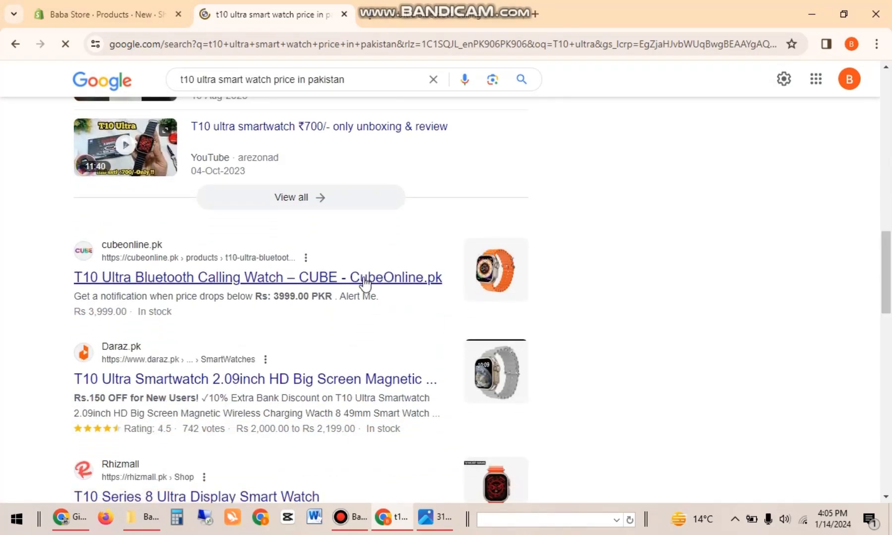
right_click(364, 278)
click(384, 293)
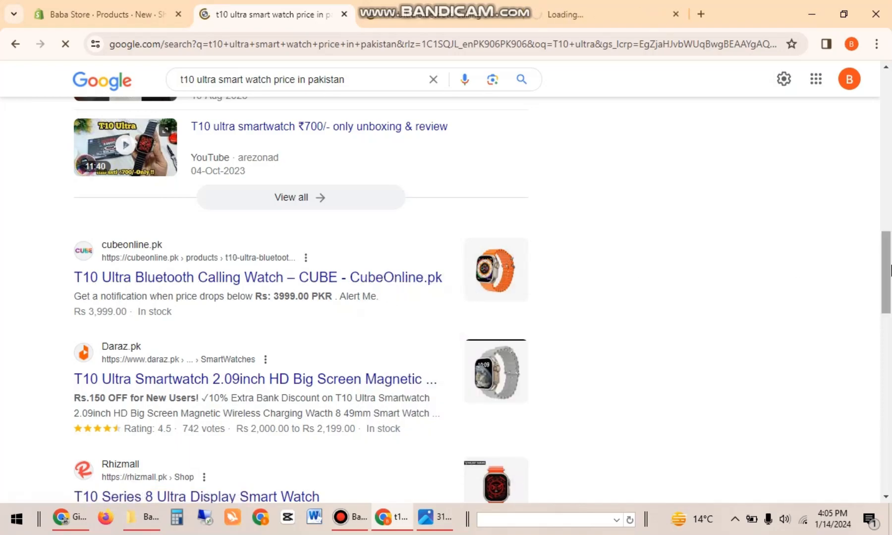
drag(891, 270, 890, 297)
right_click(281, 342)
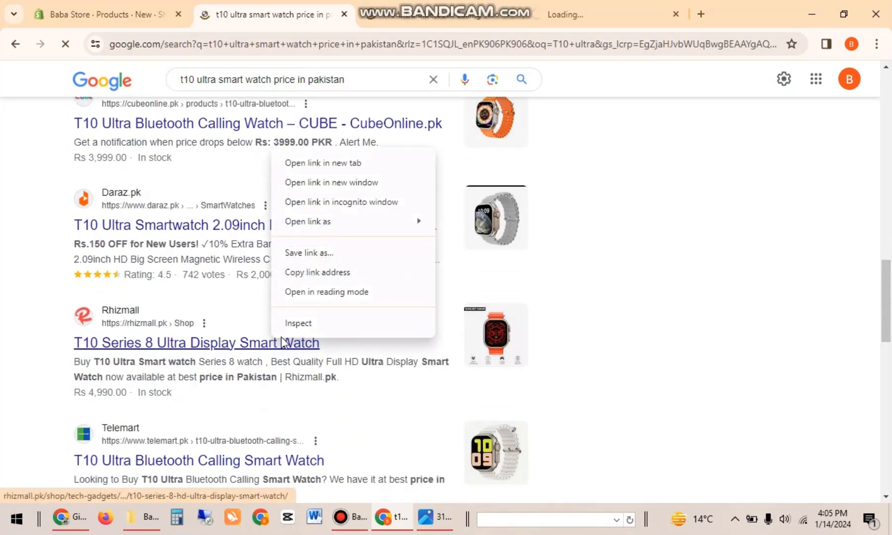
click(318, 163)
- Go to the PriceOye product page and copy its title "T10 Ultra Bluetooth Calling Watch"
click(364, 3)
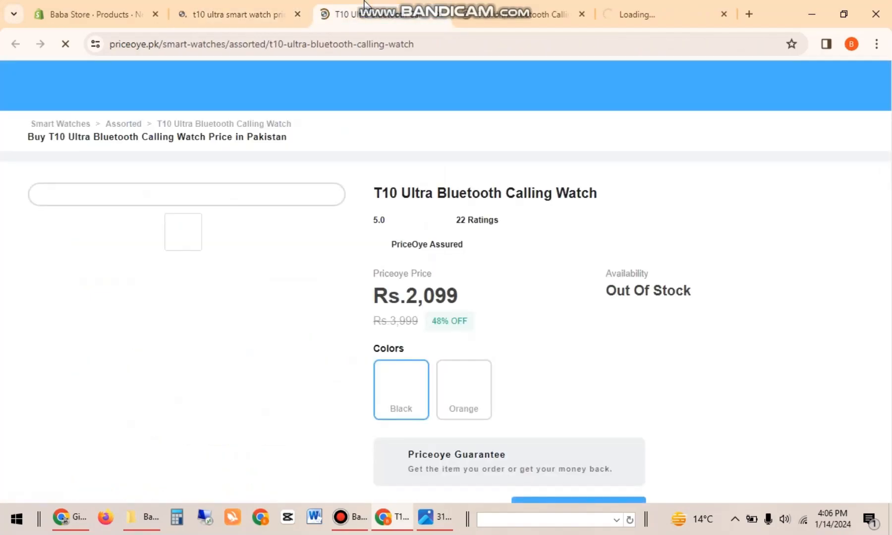
triple_click(492, 192)
key(ctrl+c)
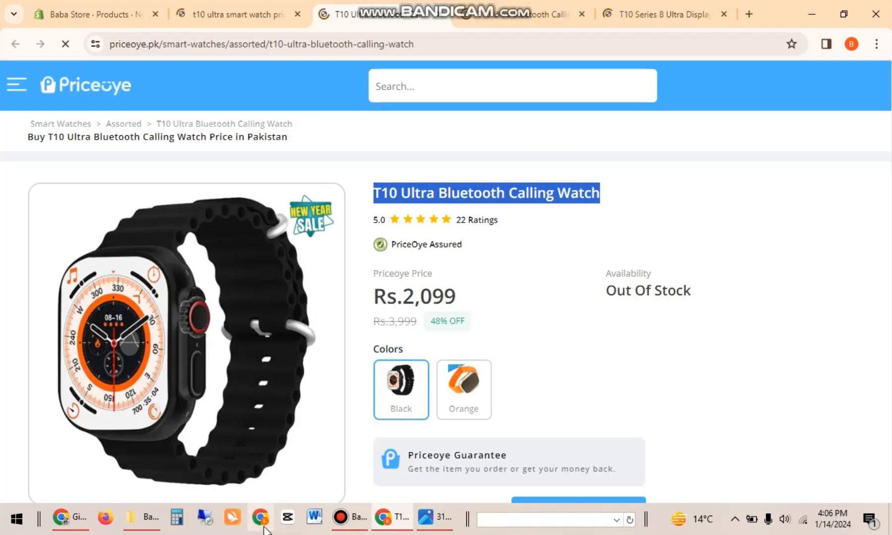
- Switch to the Babastore folder, view the open picture of the T10 Ultra watches again, and return to the PriceOye page in Chrome
mouse_move(149, 527)
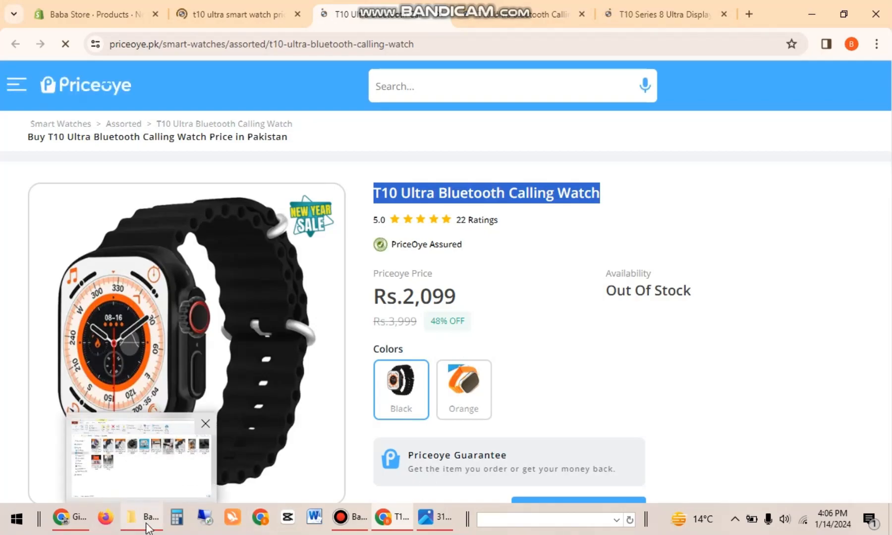
click(153, 471)
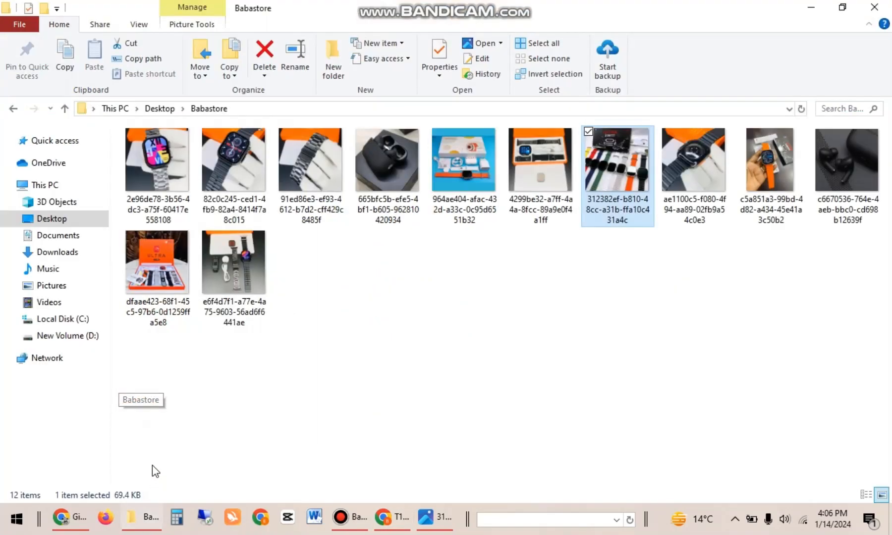
click(448, 523)
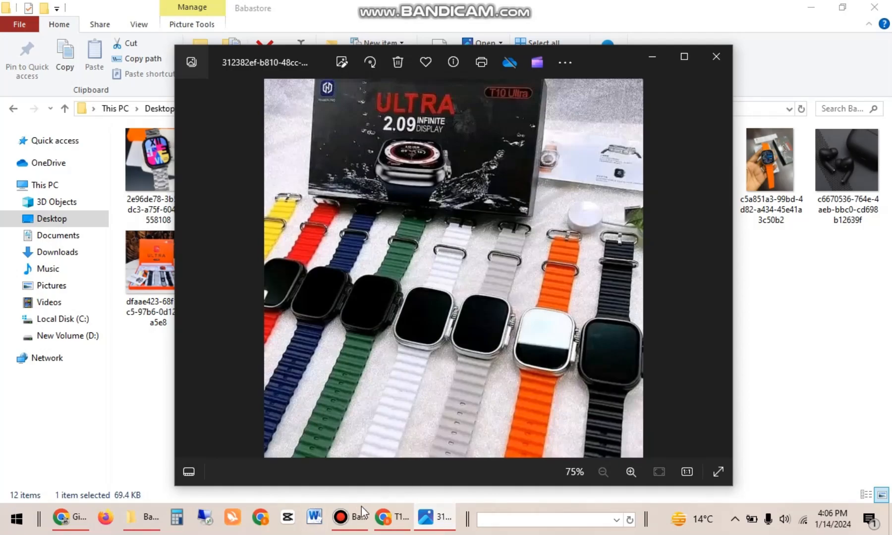
click(390, 517)
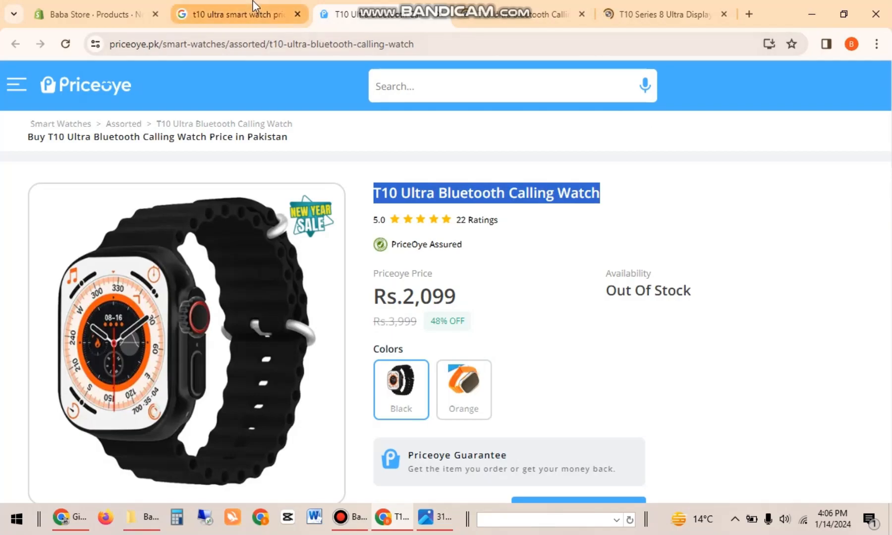
- In the new Shopify product, paste "T10 Ultra Bluetooth Calling Watch" as the title and place the cursor in the empty description
click(124, 8)
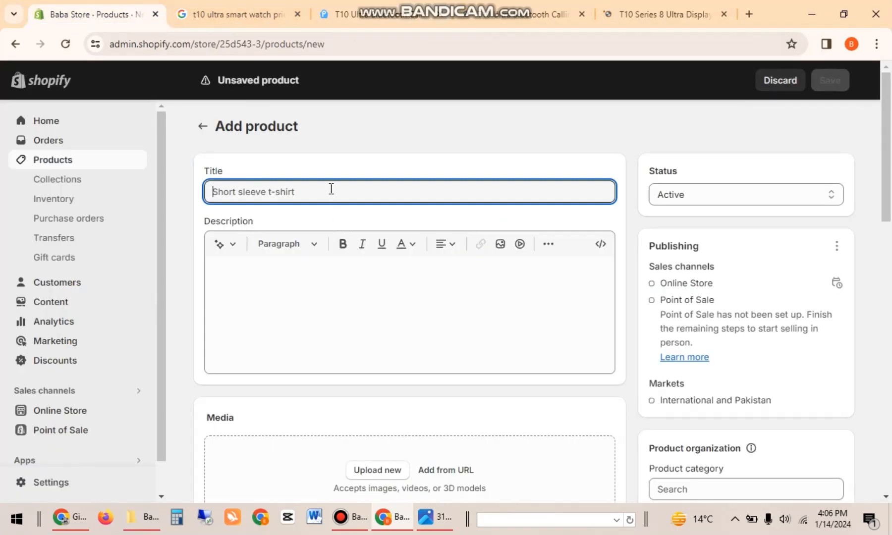
key(ctrl+v)
click(332, 273)
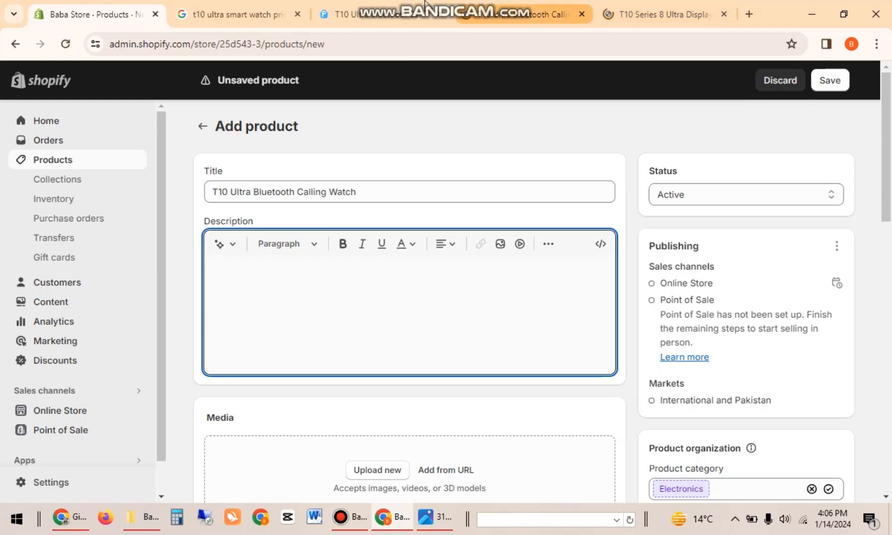
- Look through the PriceOye, CubeOnline.pk and Rhizmall T10 Ultra pages for specifications and description text
click(425, 3)
scroll(890, 156, down, 5)
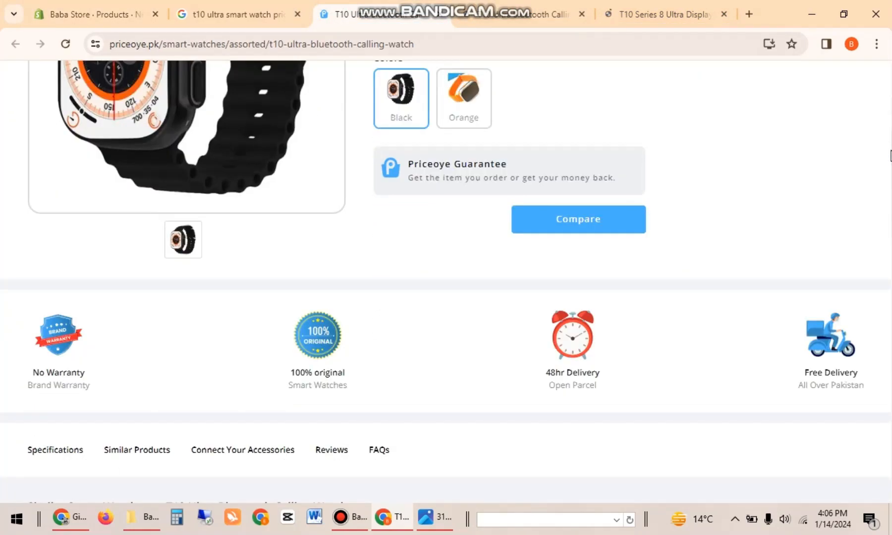
scroll(890, 156, down, 20)
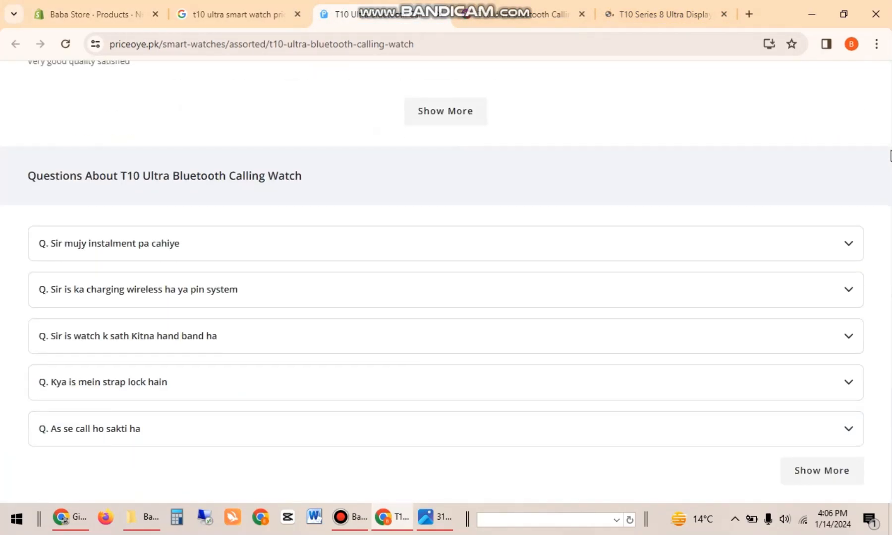
scroll(889, 156, up, 20)
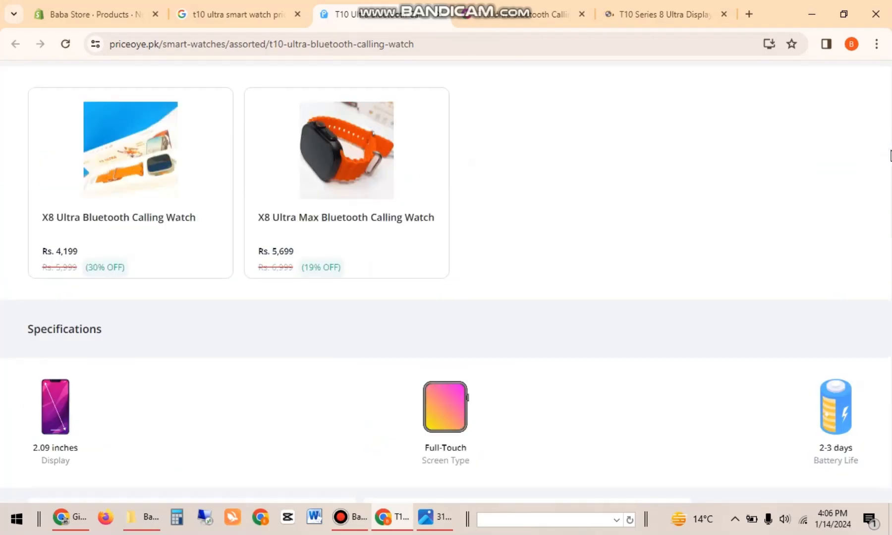
scroll(889, 156, up, 3)
scroll(890, 156, down, 7)
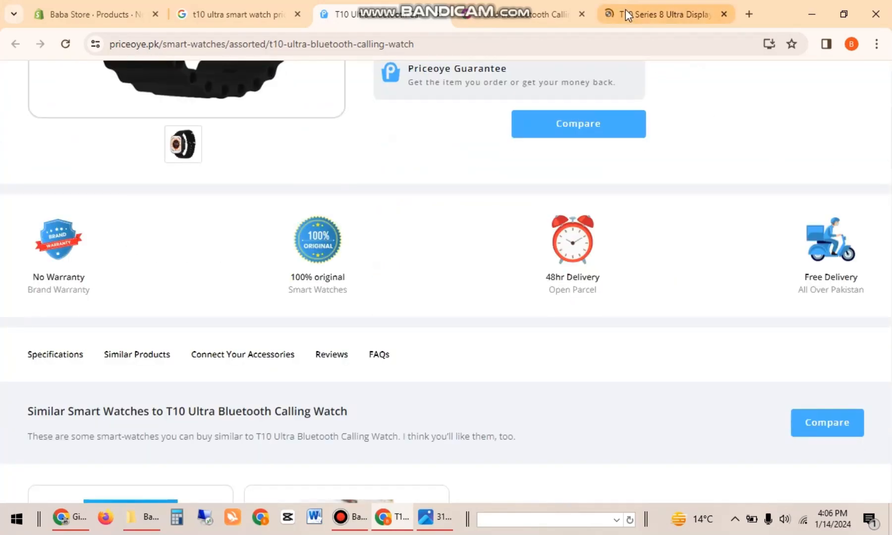
click(548, 7)
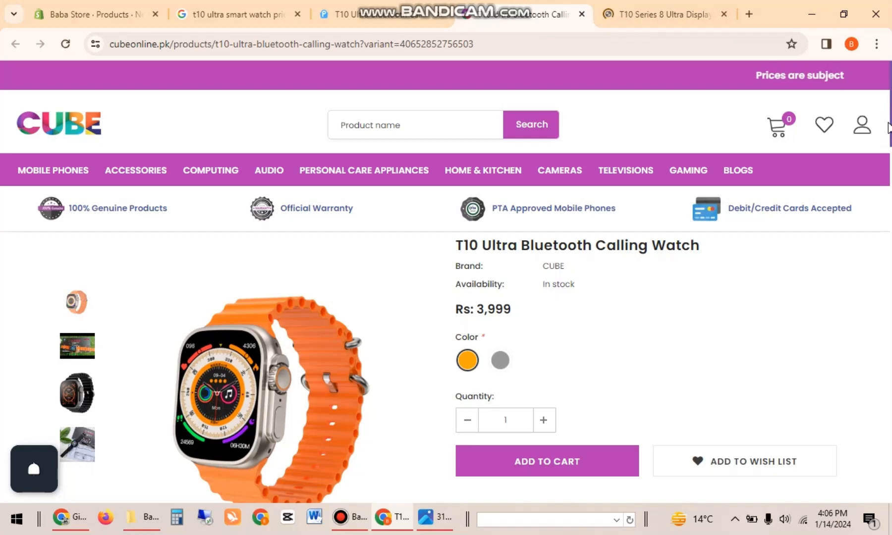
scroll(446, 342, down, 15)
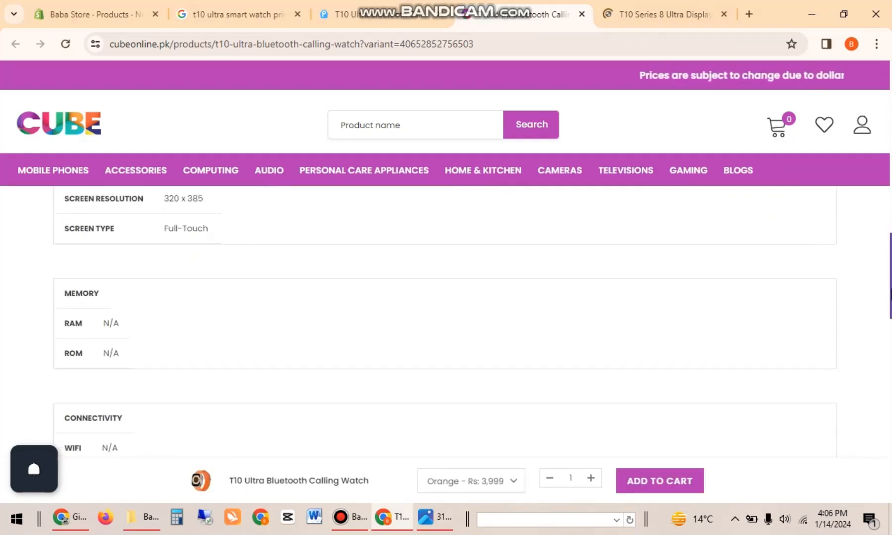
scroll(446, 297, down, 7)
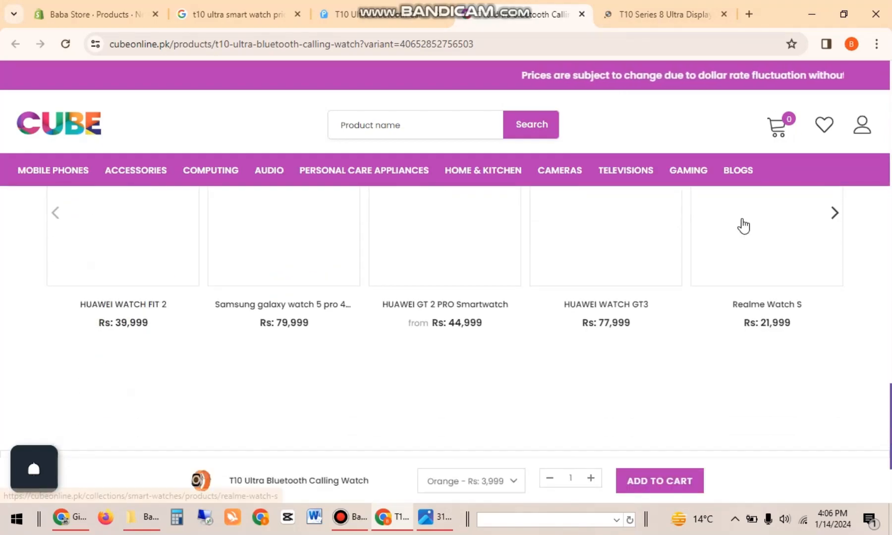
click(645, 6)
scroll(890, 222, down, 10)
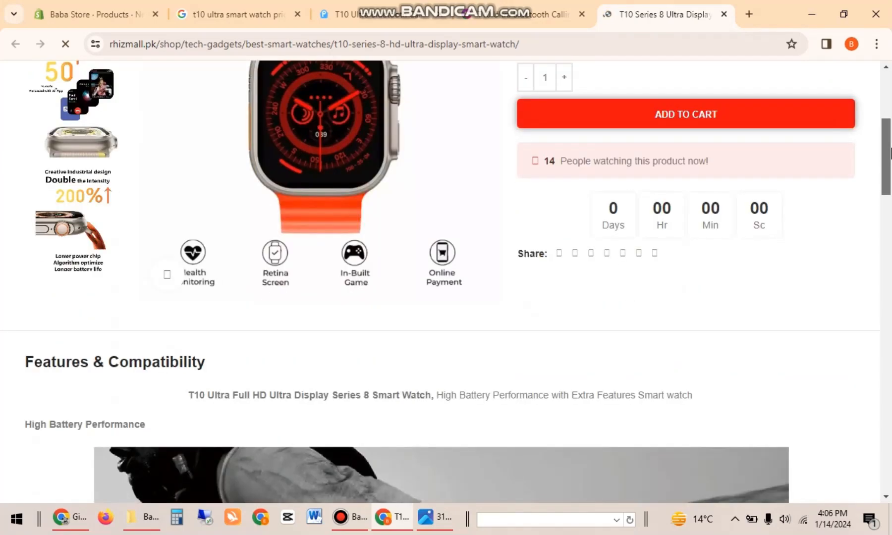
drag(890, 222, 891, 69)
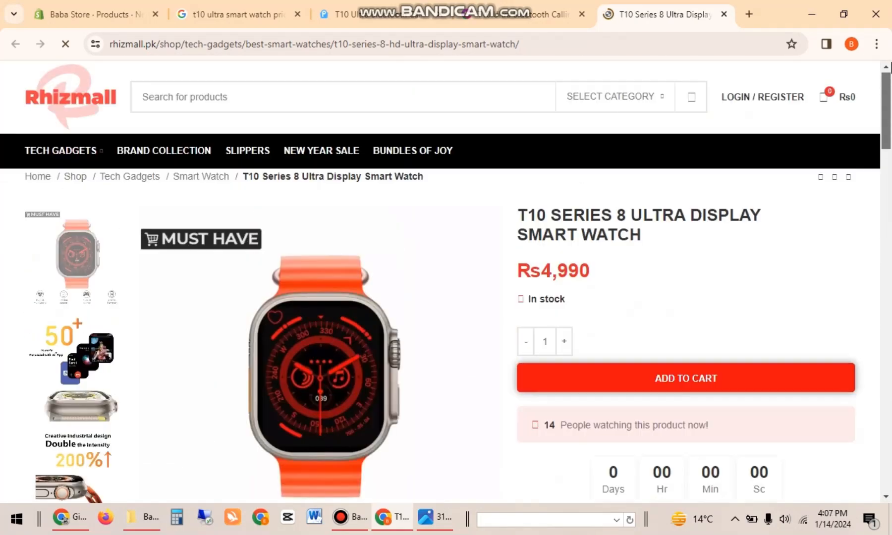
click(876, 43)
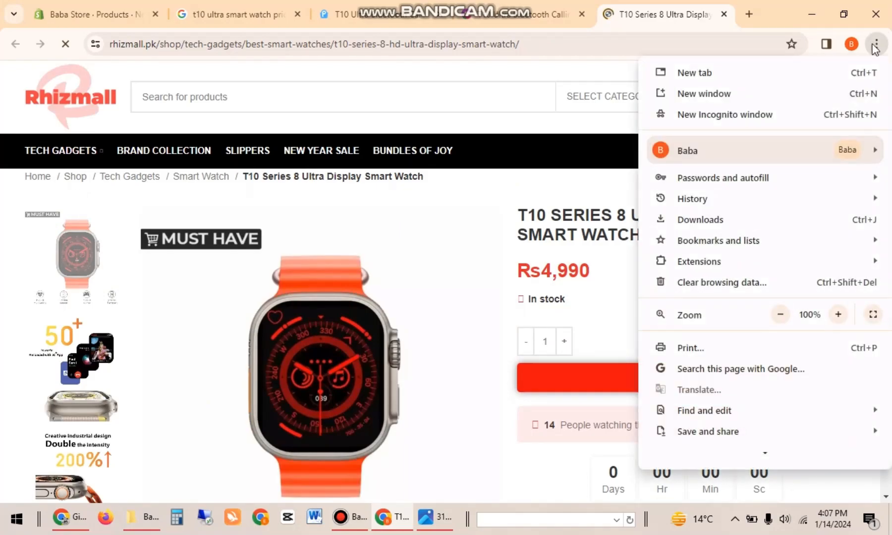
click(747, 15)
text(cha)
key(BackSpace)
key(BackSpace)
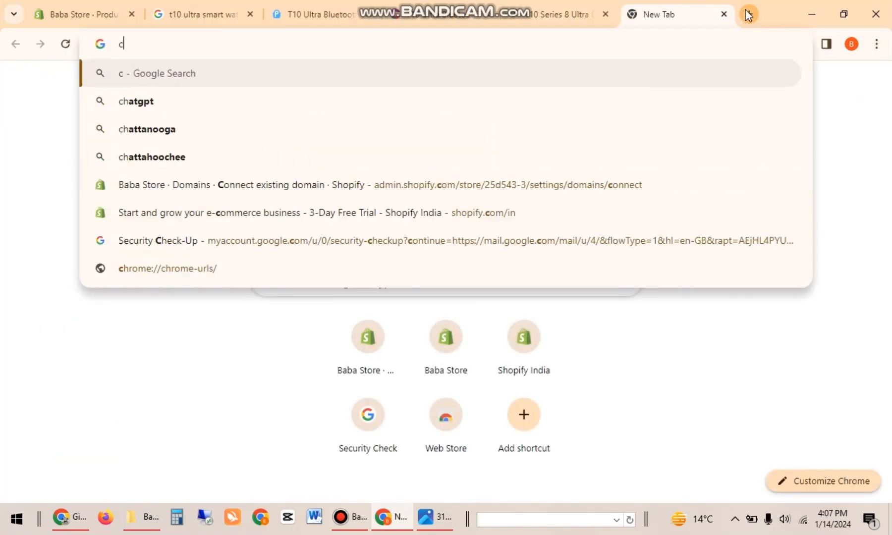
key(BackSpace)
- Switch to the other Chrome window and open ChatGPT at chat.openai.com in a new tab
click(74, 518)
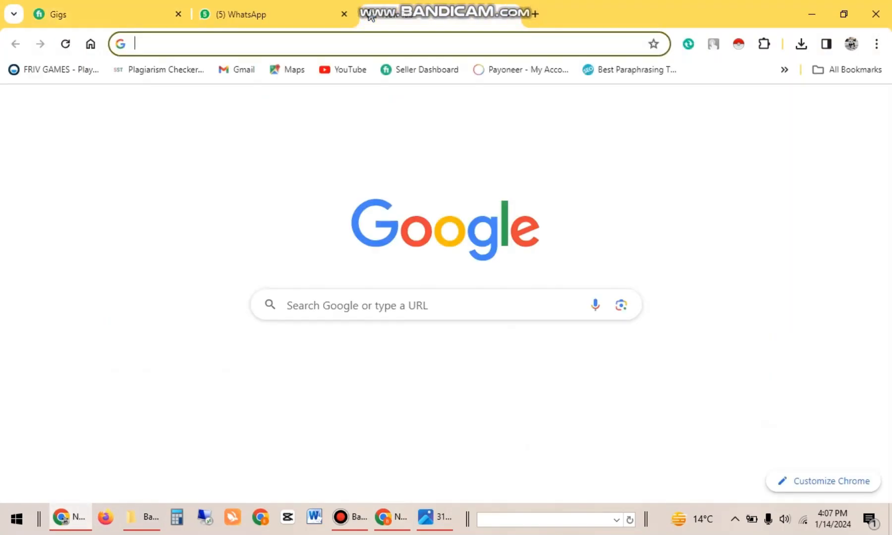
text(can)
key(BackSpace)
text(h)
key(BackSpace)
key(BackSpace)
text(ha)
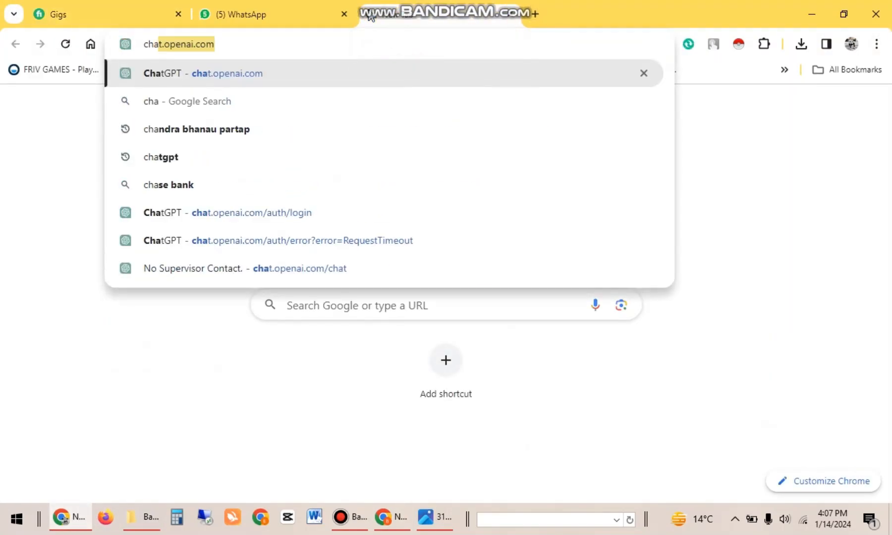
key(Return)
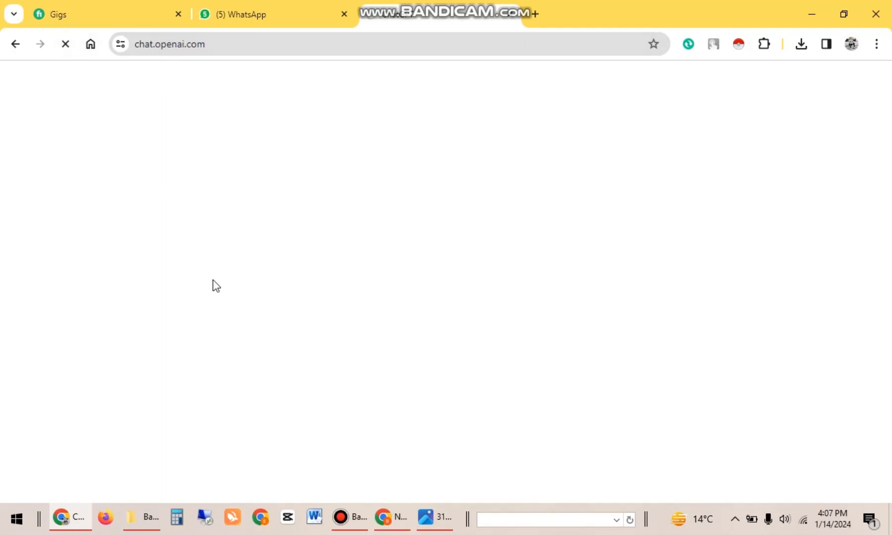
mouse_move(385, 520)
click(392, 481)
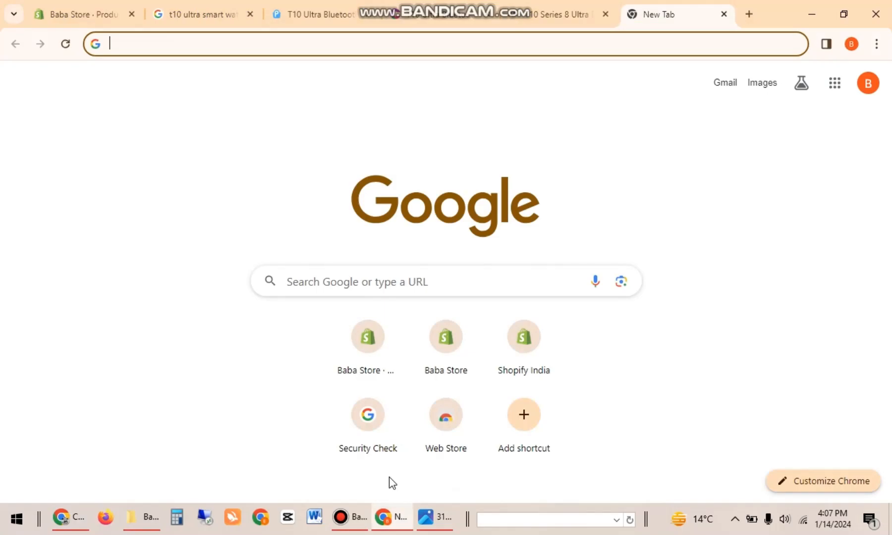
click(545, 15)
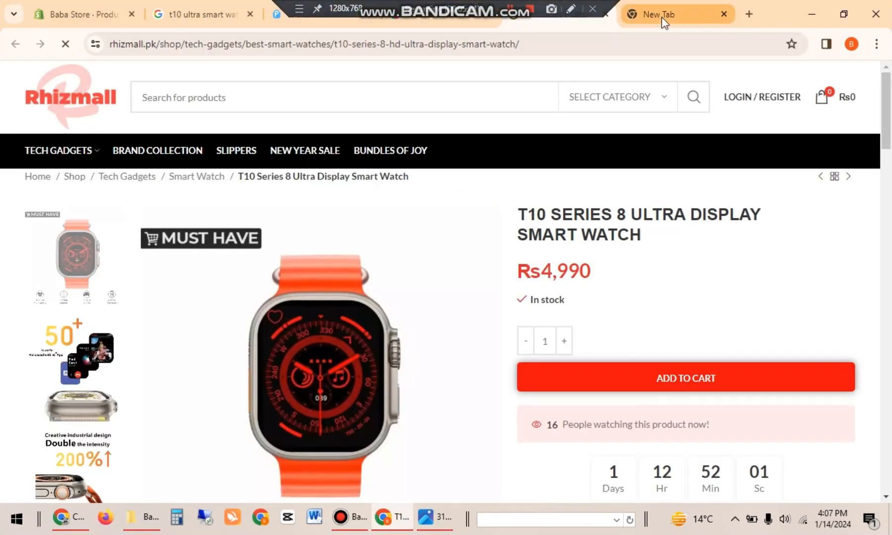
drag(890, 94, 891, 60)
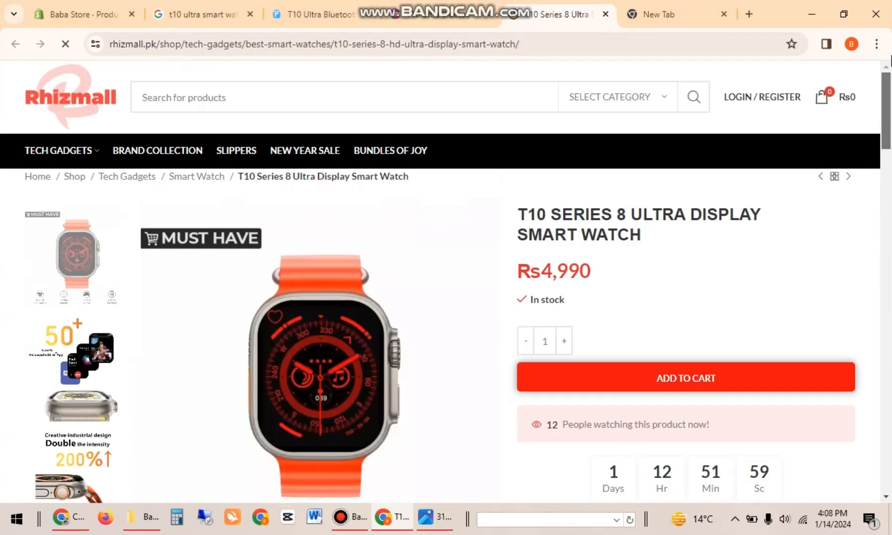
click(662, 5)
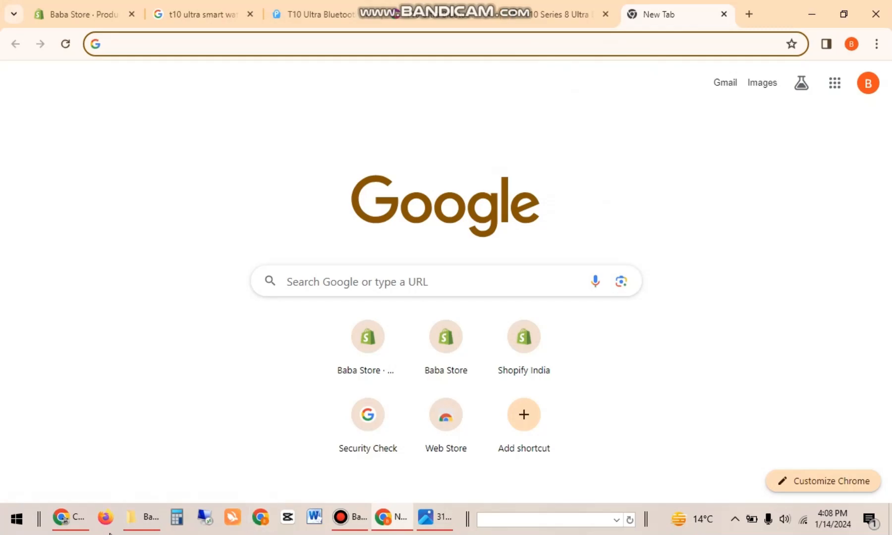
- Return to ChatGPT and send the prompt "i need a product description of "T10 Ultra Bluetooth Calling Watch""
click(64, 525)
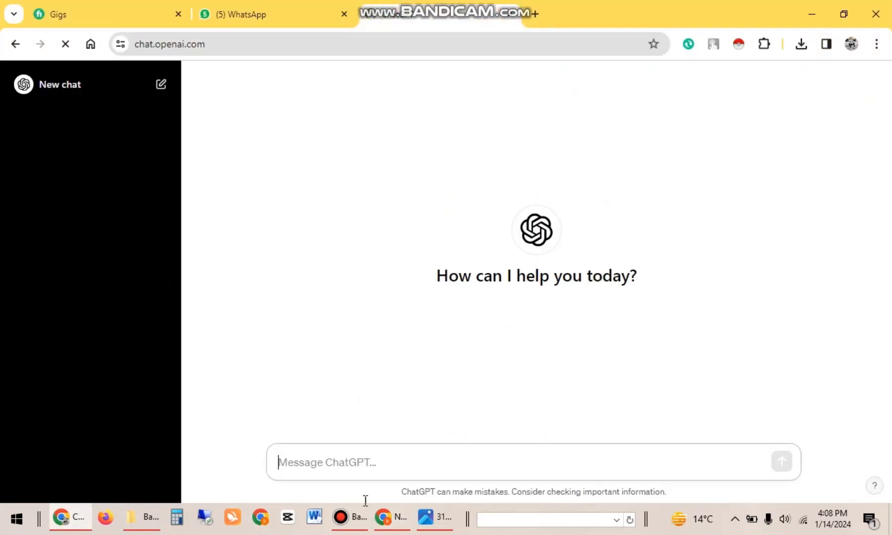
text(i need a)
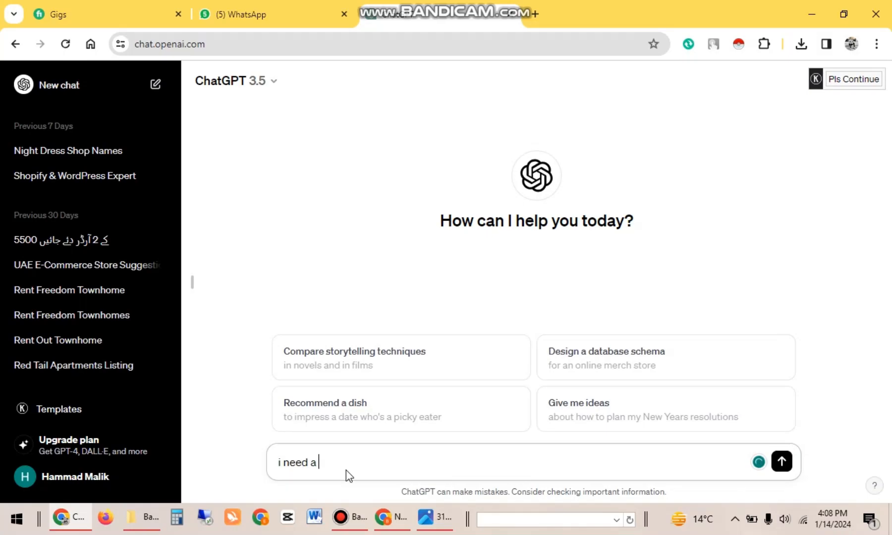
text( product description)
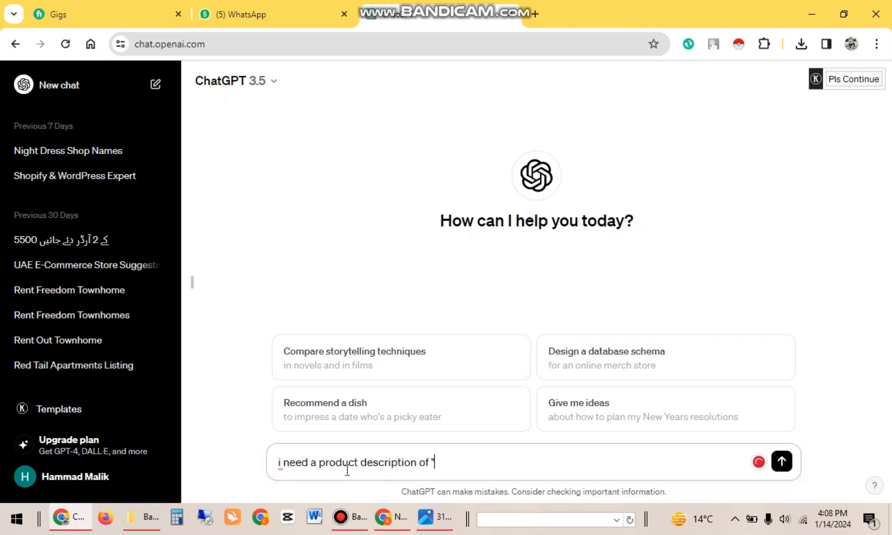
text( of ")
text(T10 Ultra Bluetooth Calling Watch)
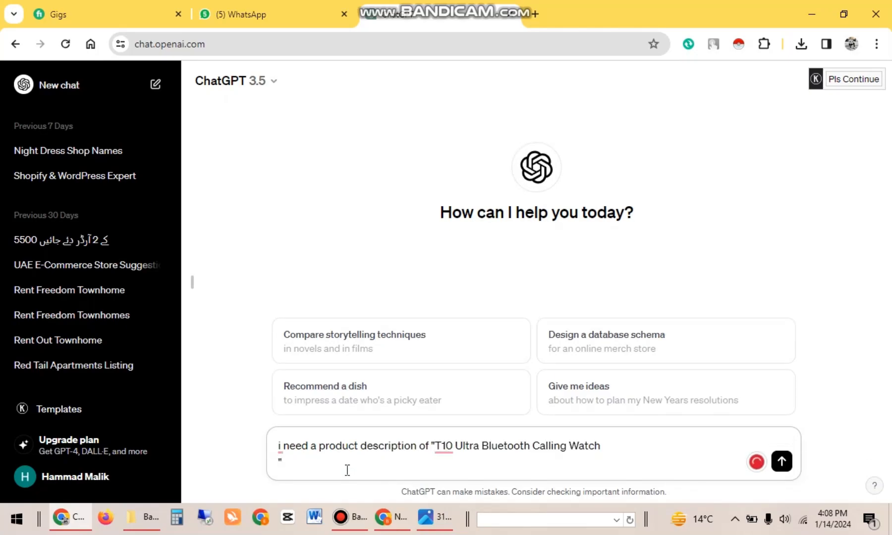
key(Return)
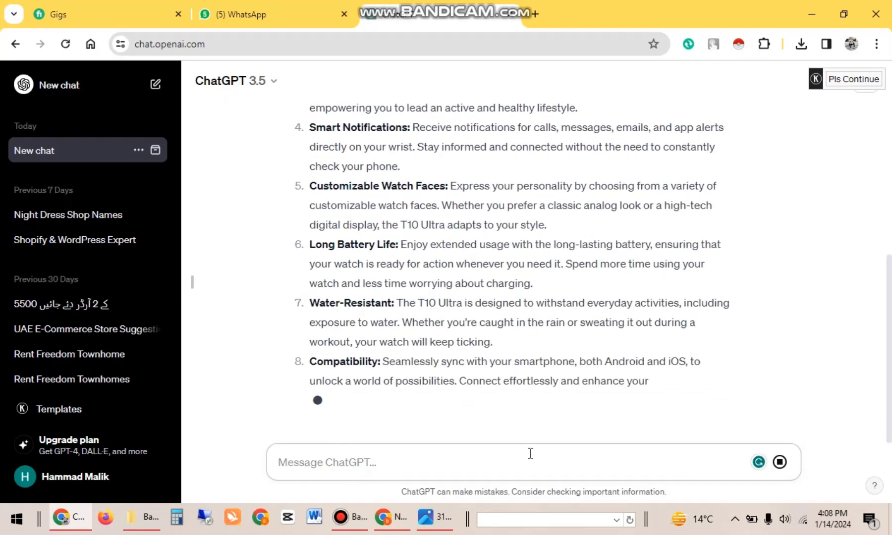
- Open Microsoft Word with a blank document and dismiss the Office Activation Wizard
click(314, 516)
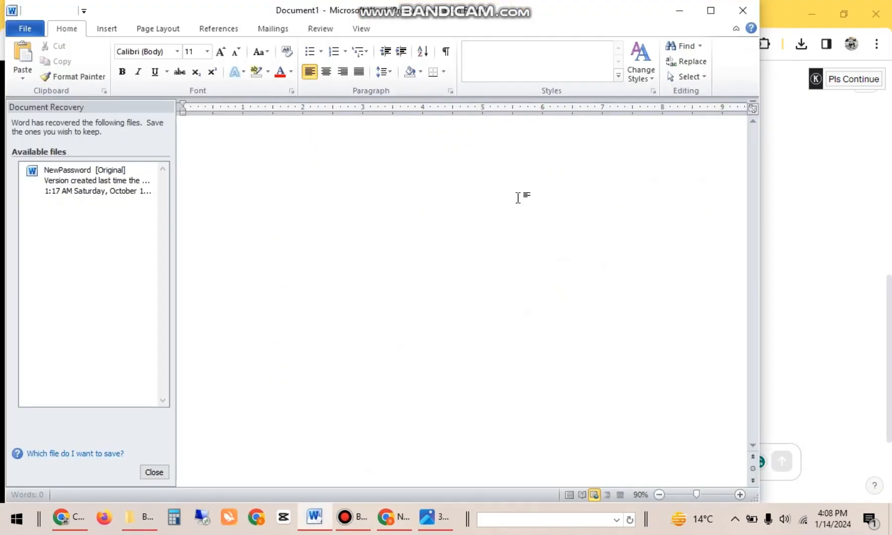
mouse_move(414, 524)
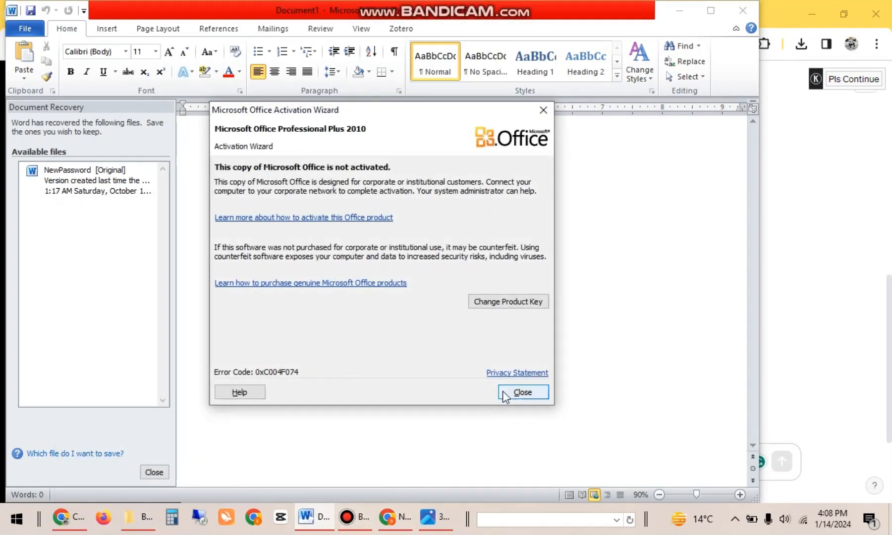
click(504, 394)
- Switch back to ChatGPT in Chrome and copy the generated product description from its introduction through the key features
click(389, 517)
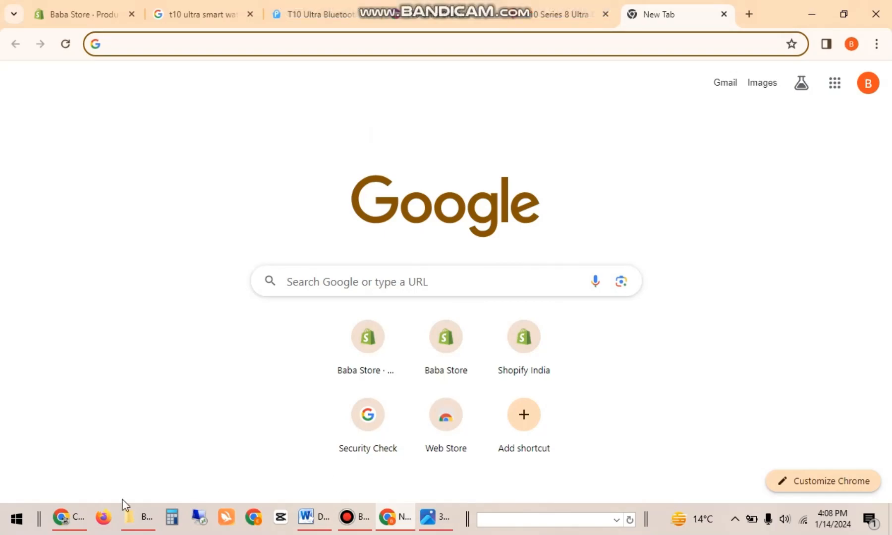
click(70, 520)
drag(507, 381, 307, 195)
key(ctrl+c)
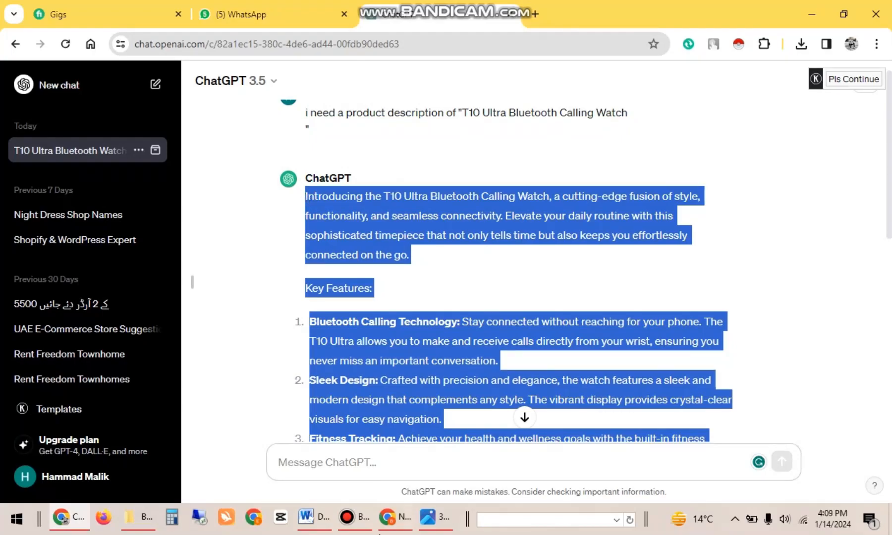
- Switch to the blank Word document, paste the copied product description into it and select all of the text
click(311, 519)
key(ctrl+v)
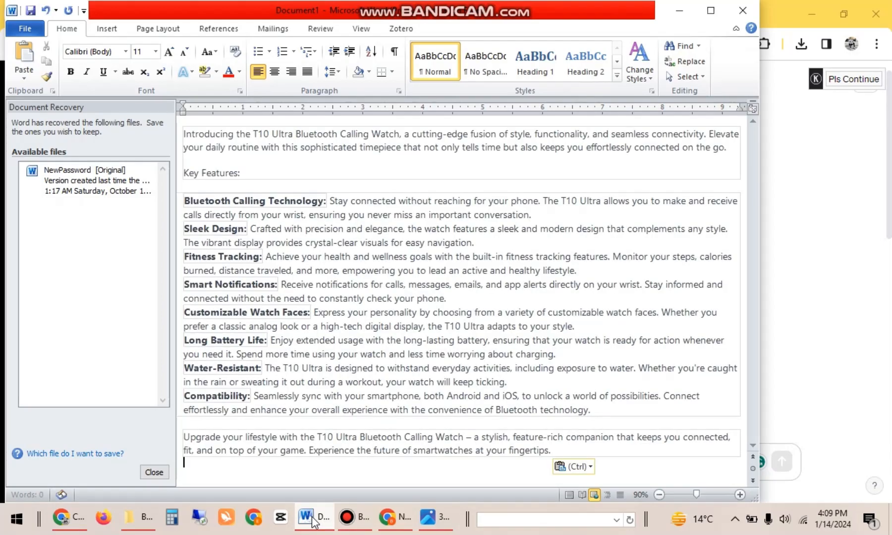
key(ctrl)
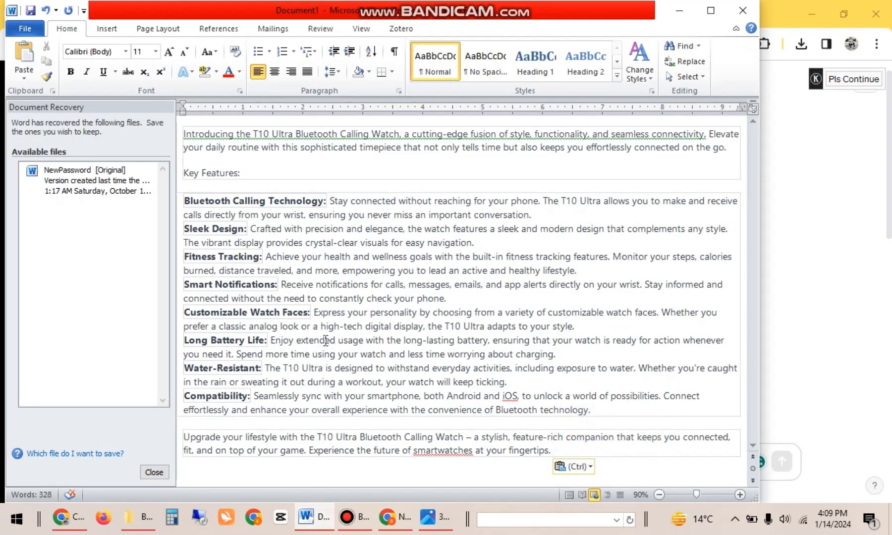
key(ctrl+a)
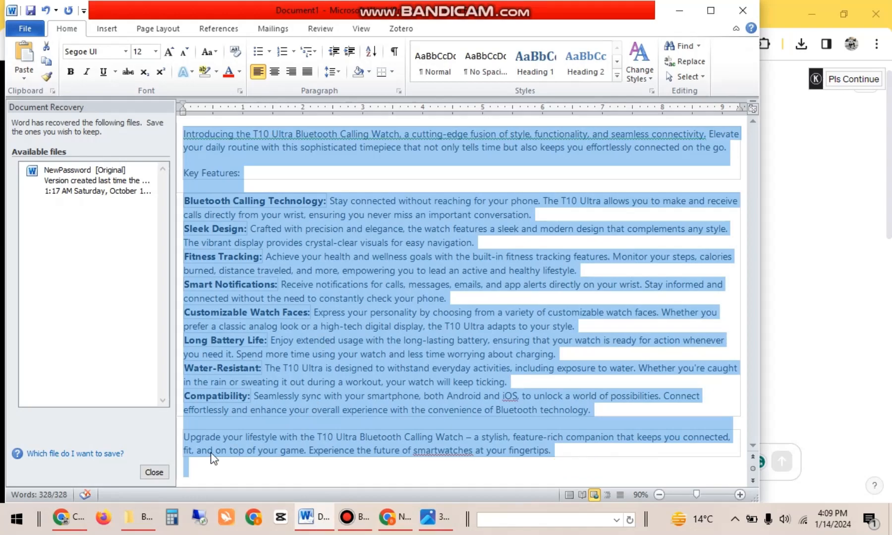
- Switch to the Shopify Add product page in the other Chrome window and paste the product description into the Description field
click(82, 510)
click(392, 520)
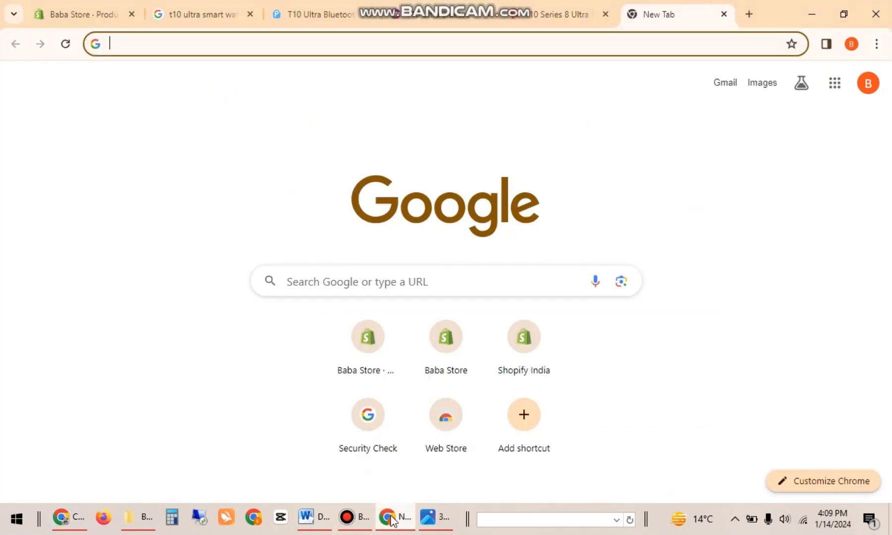
click(127, 8)
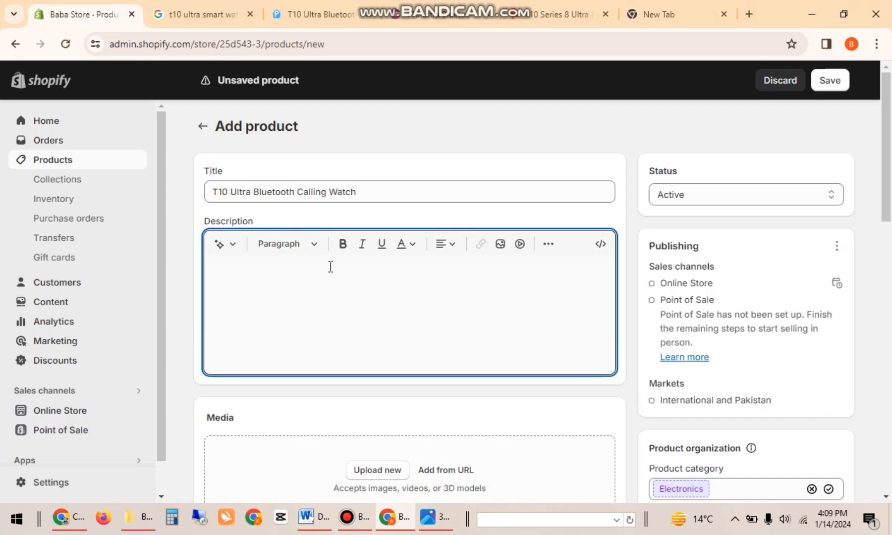
key(ctrl+v)
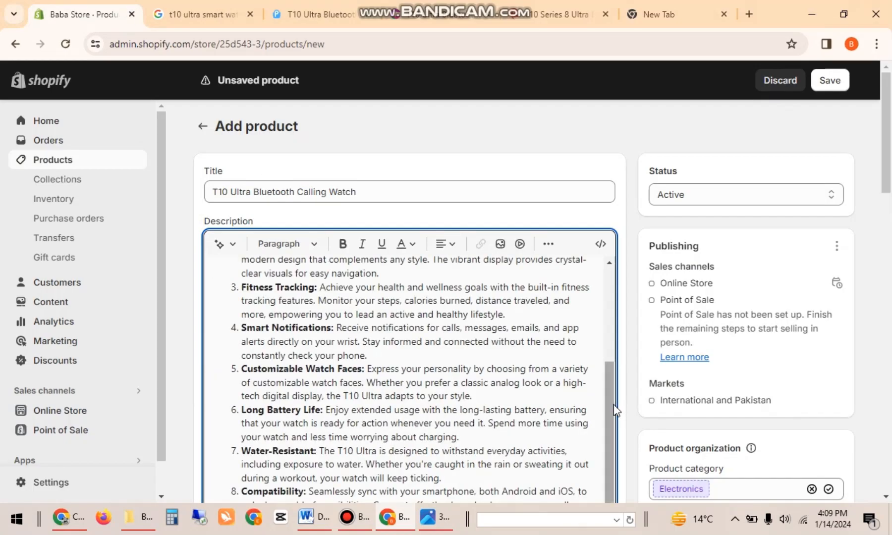
scroll(610, 360, up, 3)
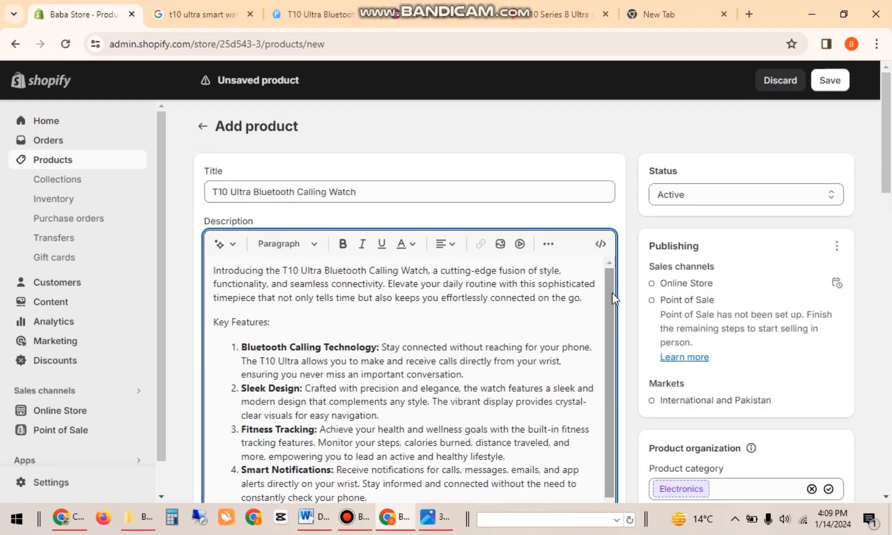
- Make the "Key Features:" heading in the description bold and underlined
drag(275, 325, 214, 322)
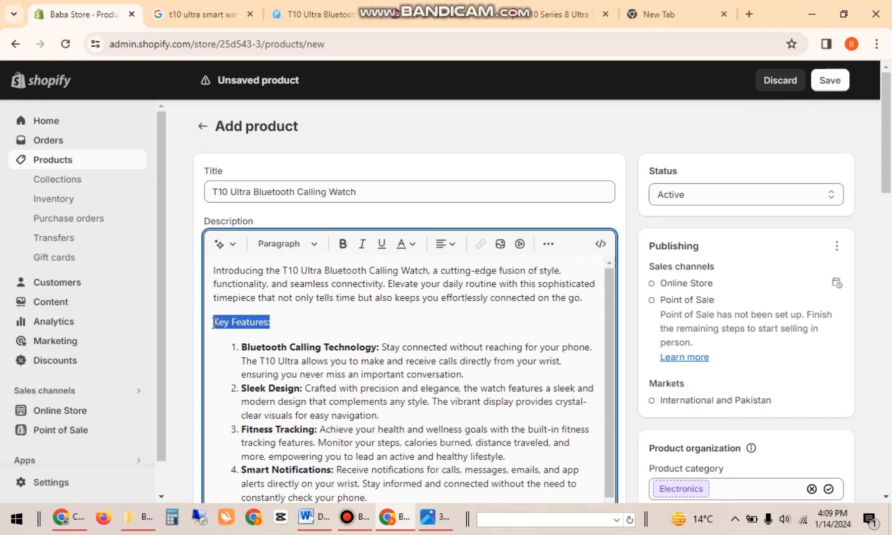
click(341, 245)
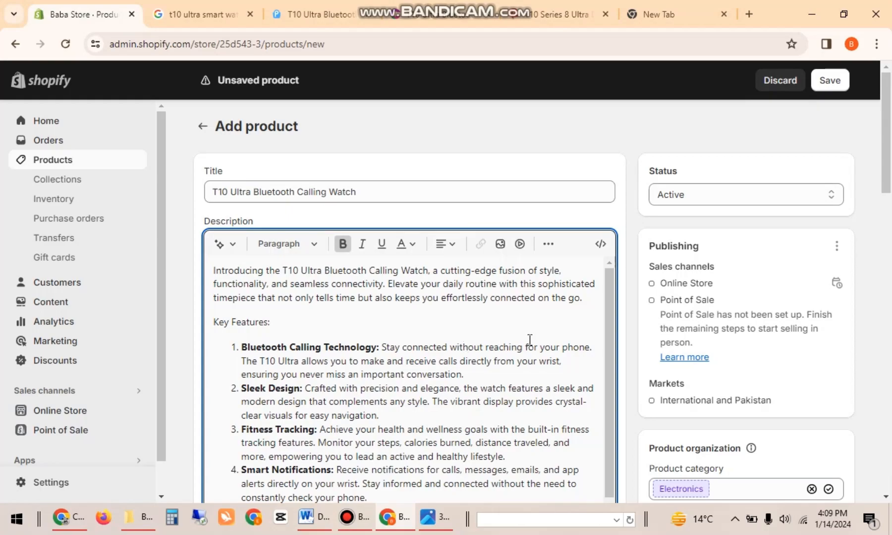
drag(270, 322, 214, 319)
key(ctrl+b)
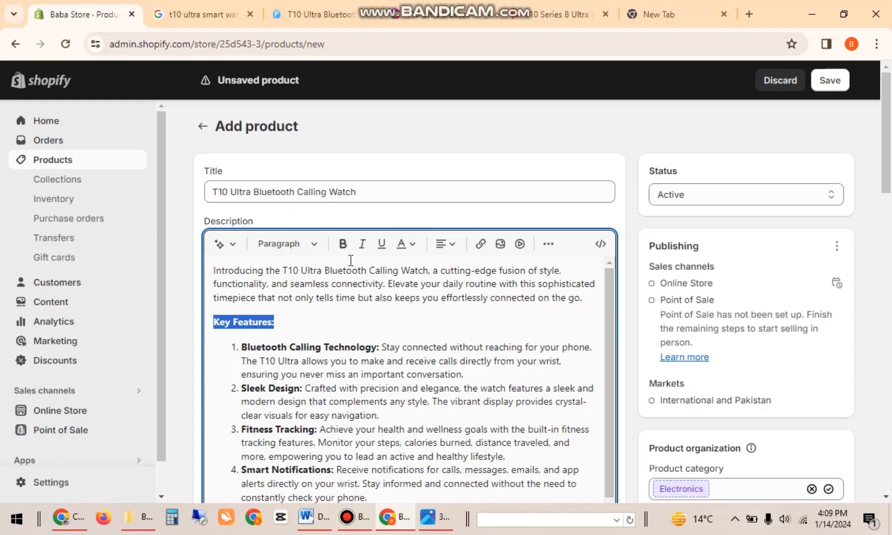
click(364, 244)
click(382, 244)
click(413, 245)
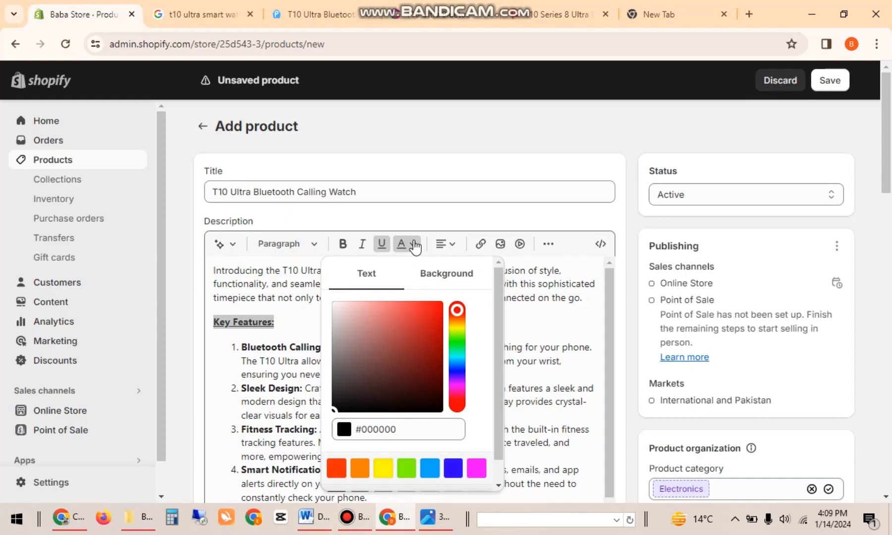
click(593, 326)
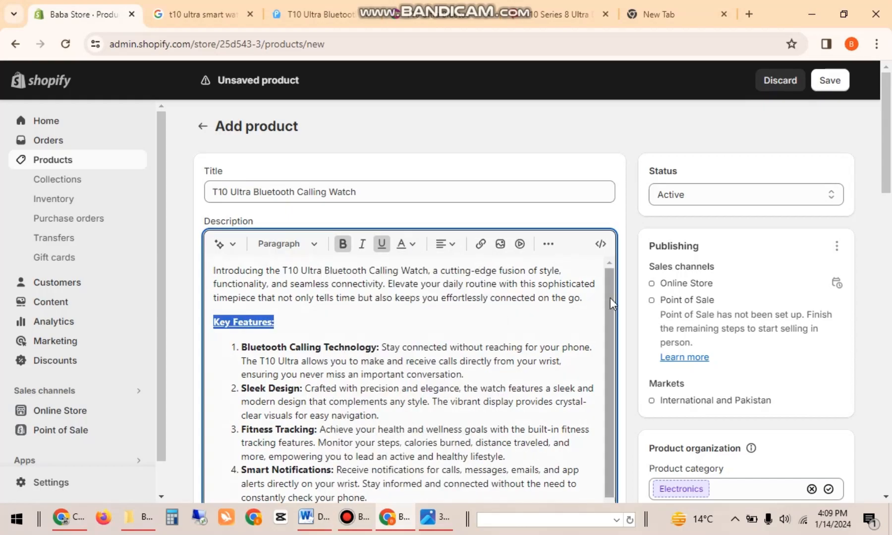
- Start a new media upload for the product and browse to the Babastore folder on the Desktop
drag(889, 133, 889, 233)
click(395, 330)
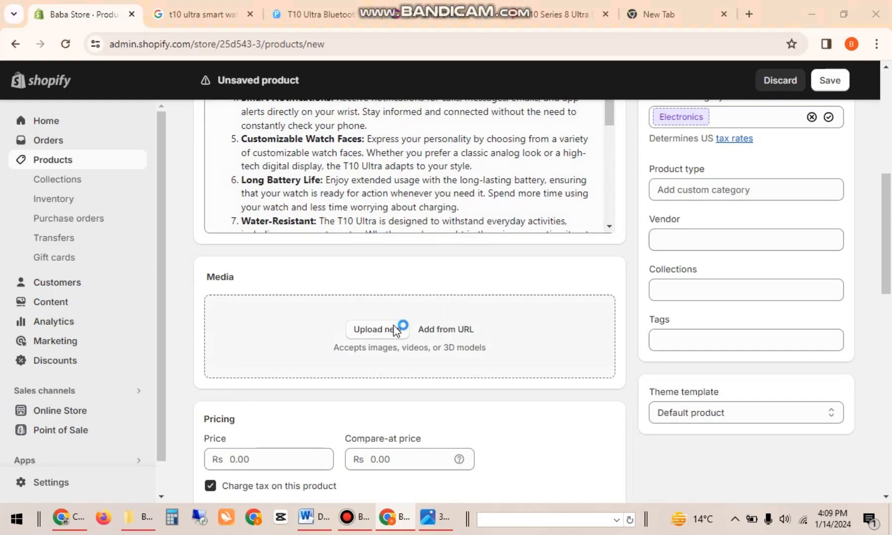
click(60, 137)
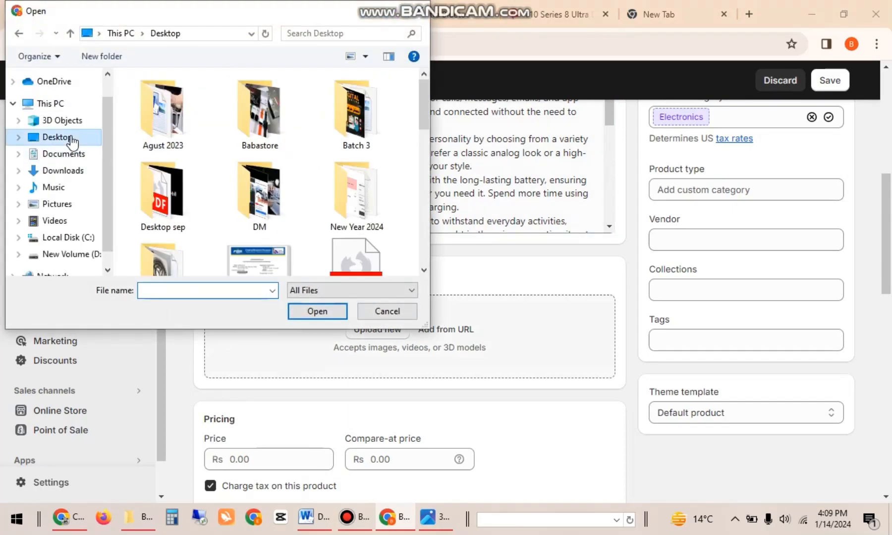
mouse_move(424, 102)
mouse_down()
mouse_move(435, 198)
mouse_move(427, 113)
mouse_up()
double_click(260, 91)
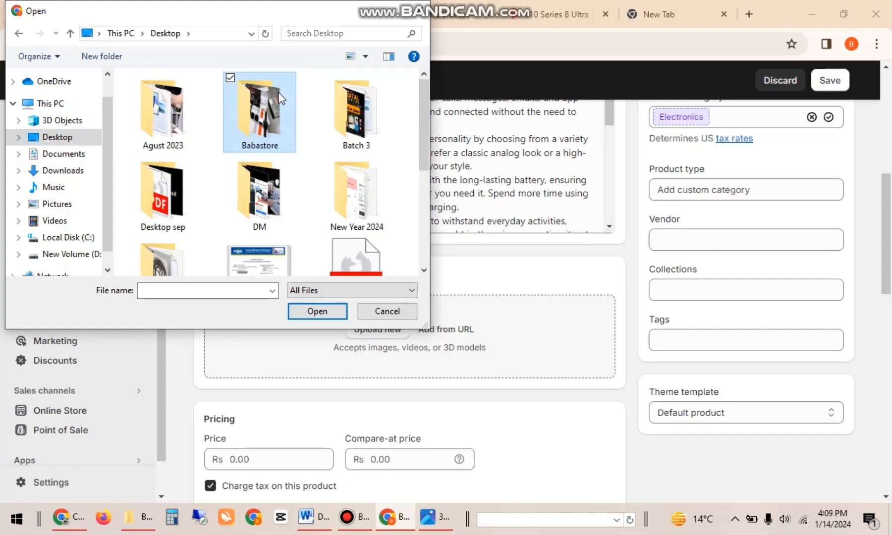
drag(425, 98, 420, 200)
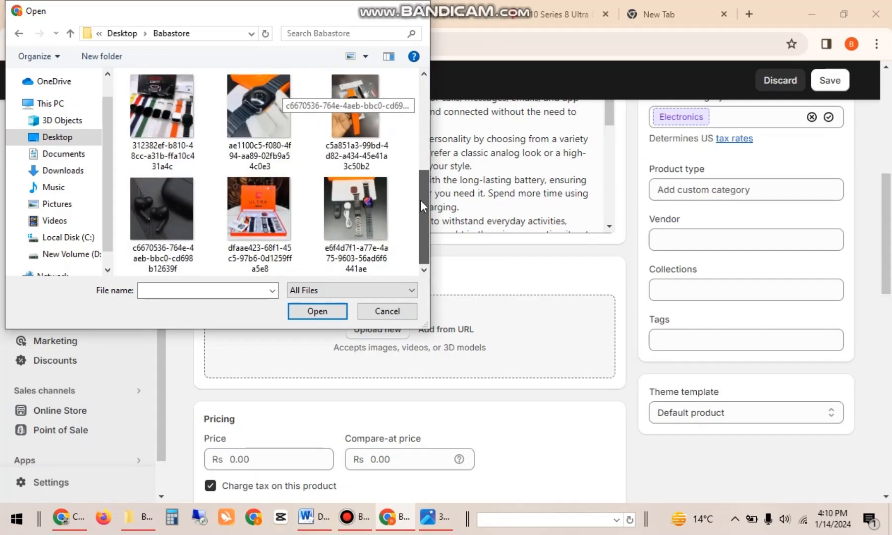
- Upload the three watch images whose file names start with 312382ef, ae1100c5 and c5a851a3
click(170, 116)
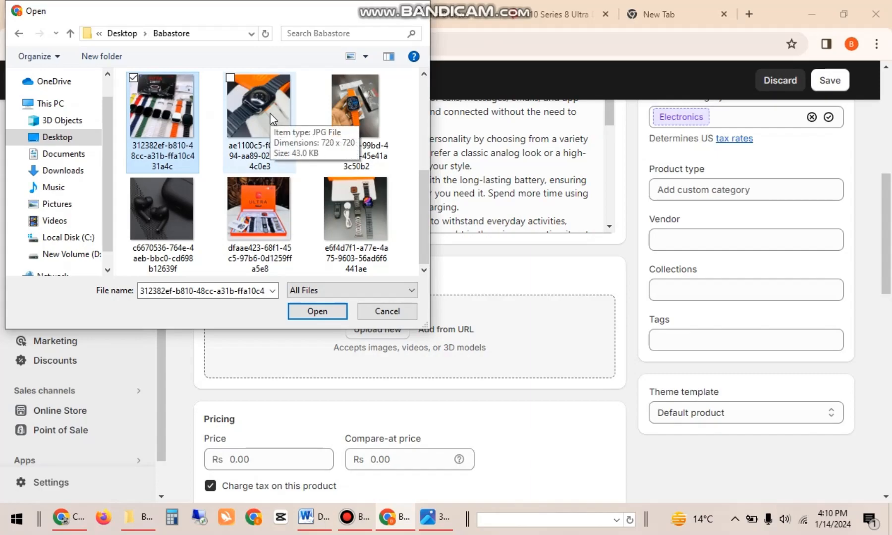
click(371, 95)
click(185, 104)
ctrl+click(355, 101)
ctrl+click(265, 83)
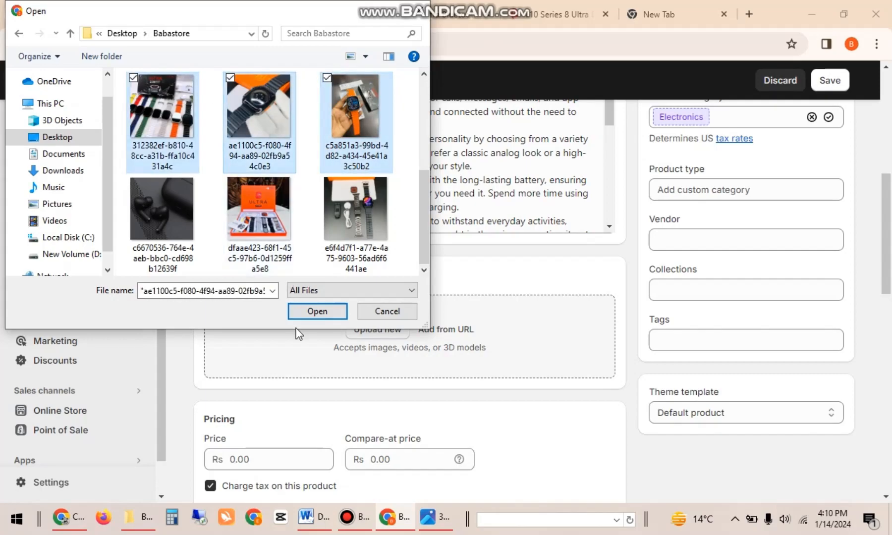
click(313, 312)
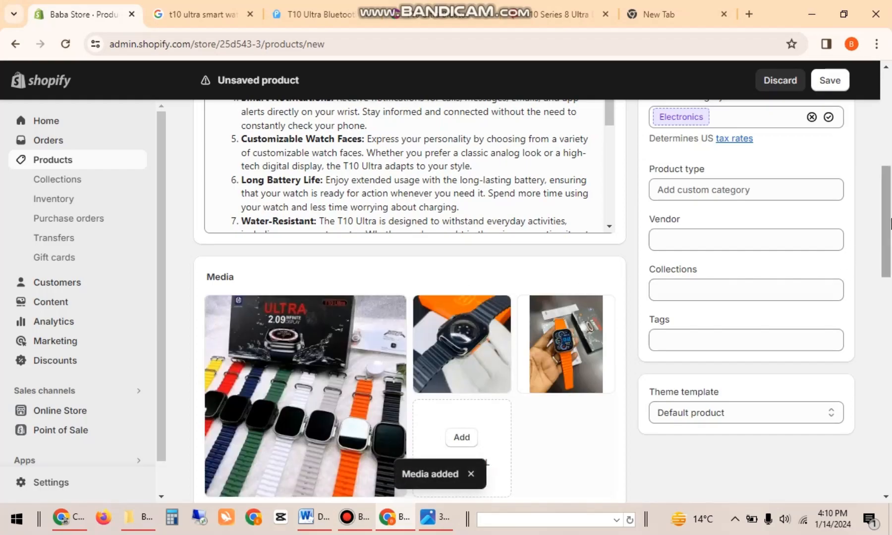
- Reorder the product media so the orange-strap watch photo is second and the dark-strap watch photo is third
scroll(891, 224, down, 2)
drag(492, 299, 336, 305)
drag(464, 297, 273, 342)
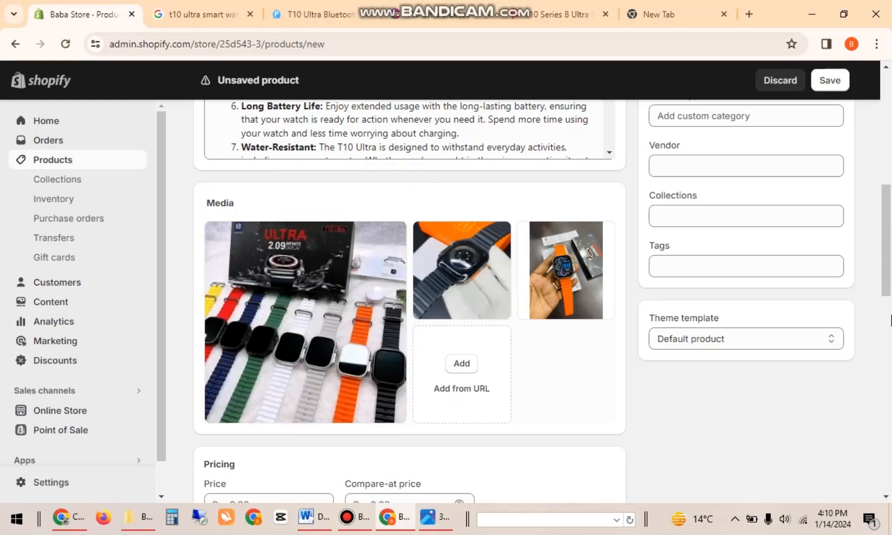
drag(569, 280, 324, 317)
drag(474, 303, 339, 310)
scroll(891, 262, down, 1)
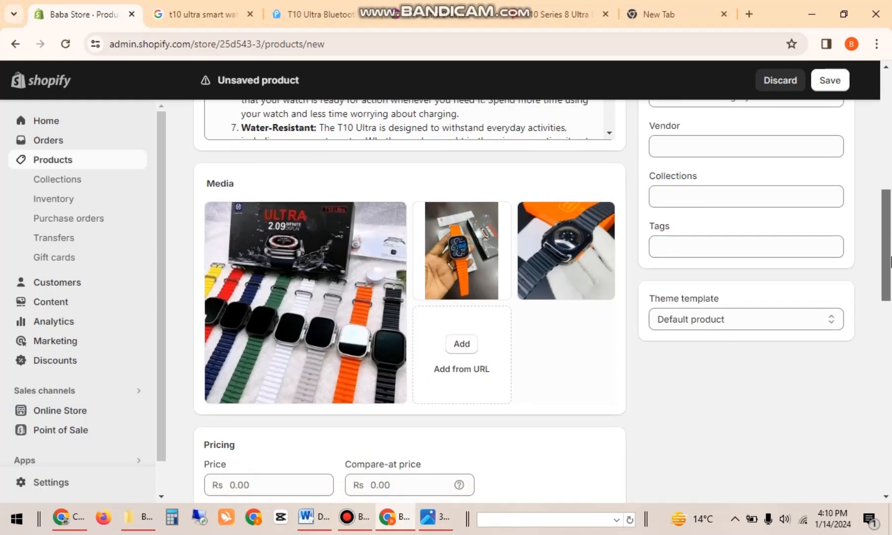
- Set the product's price to Rs 1,999
scroll(890, 263, down, 4)
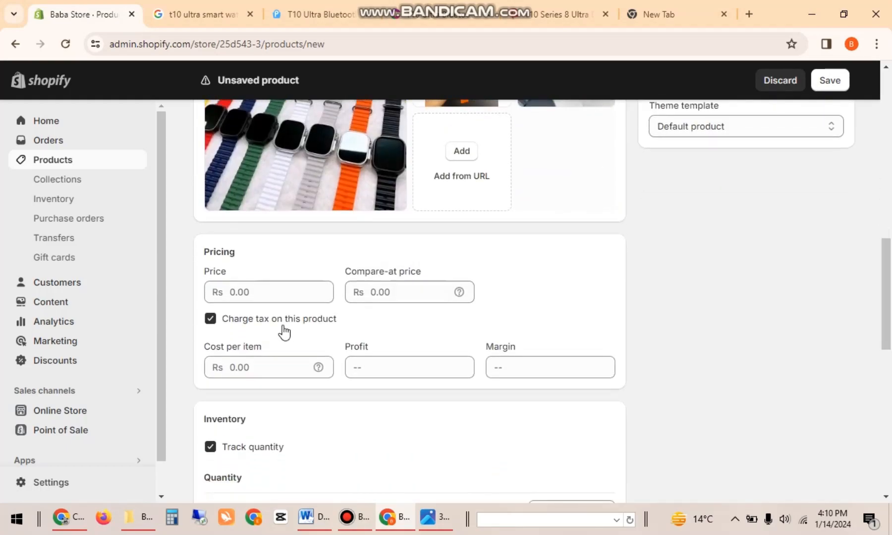
click(245, 292)
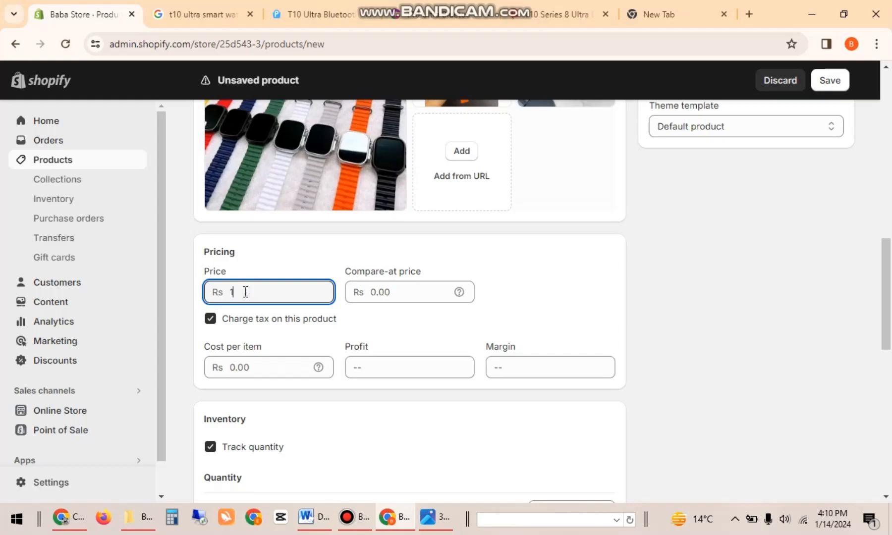
click(375, 290)
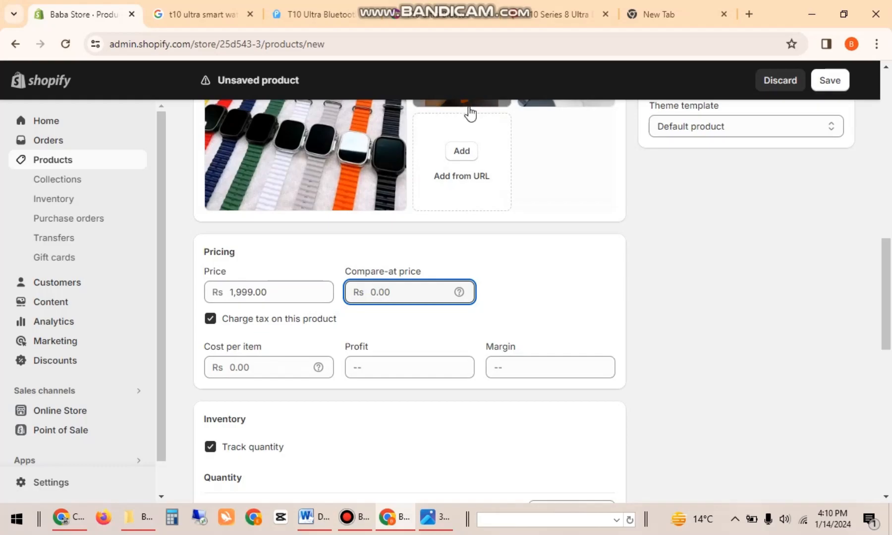
- Check what Rhizmall, Cubeonline and Priceoye charge for the T10 watch, and return to the Shopify product page
click(563, 14)
click(665, 106)
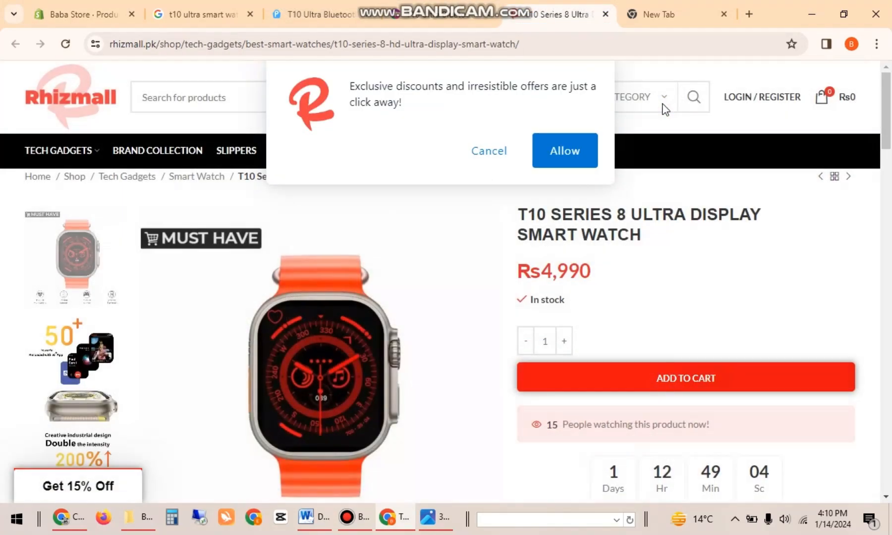
click(416, 5)
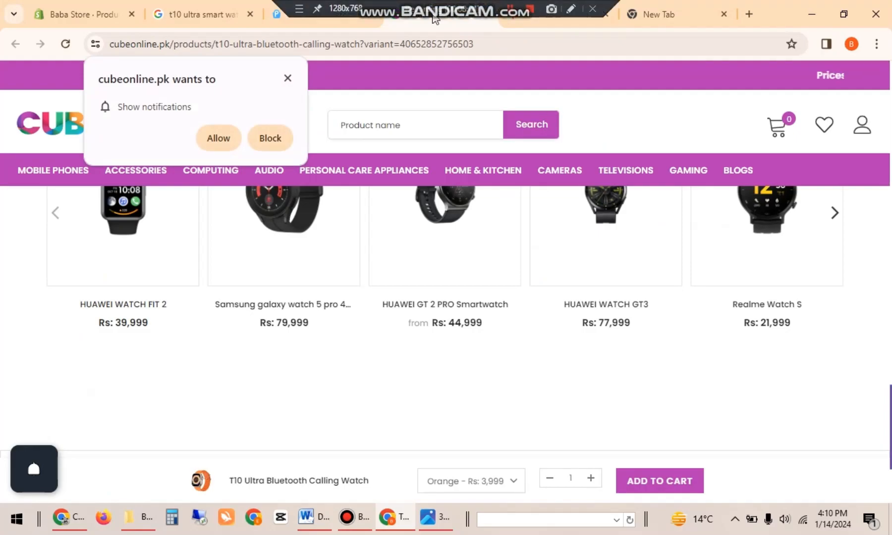
click(333, 12)
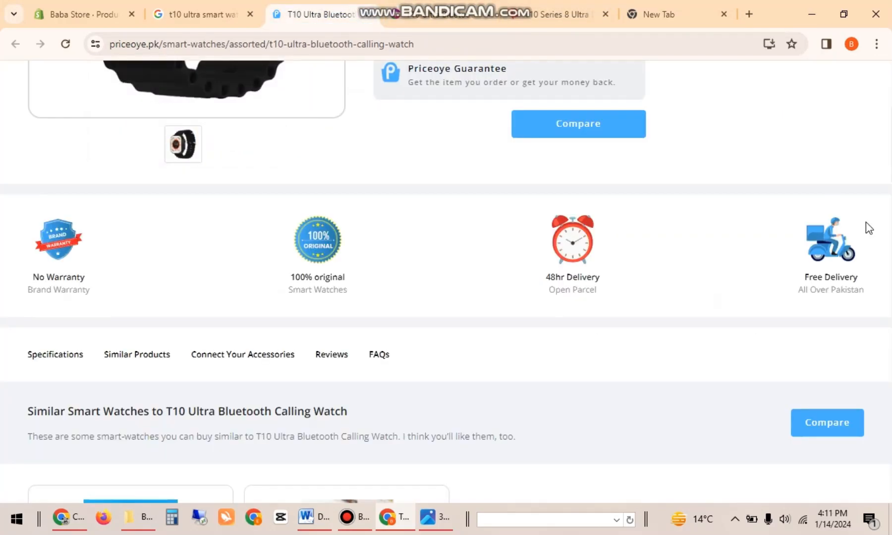
scroll(890, 342, up, 8)
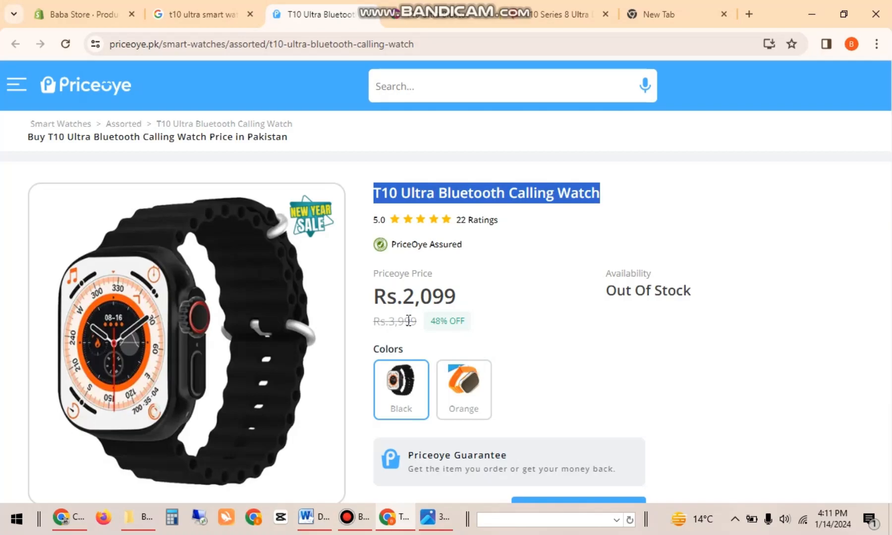
click(77, 12)
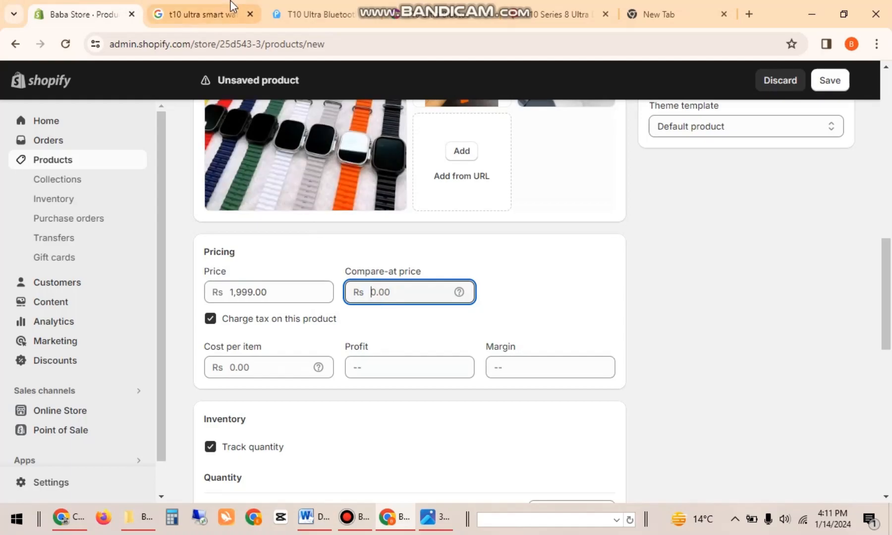
- Highlight Priceoye's crossed-out original price for reference and set the product's compare-at price in Shopify to Rs 2,999
click(310, 14)
drag(424, 322, 373, 323)
click(84, 7)
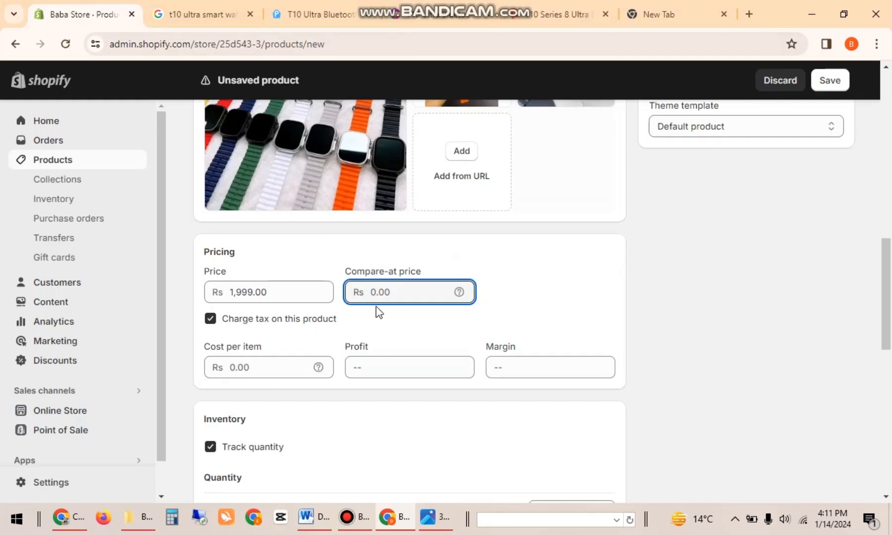
text(2999)
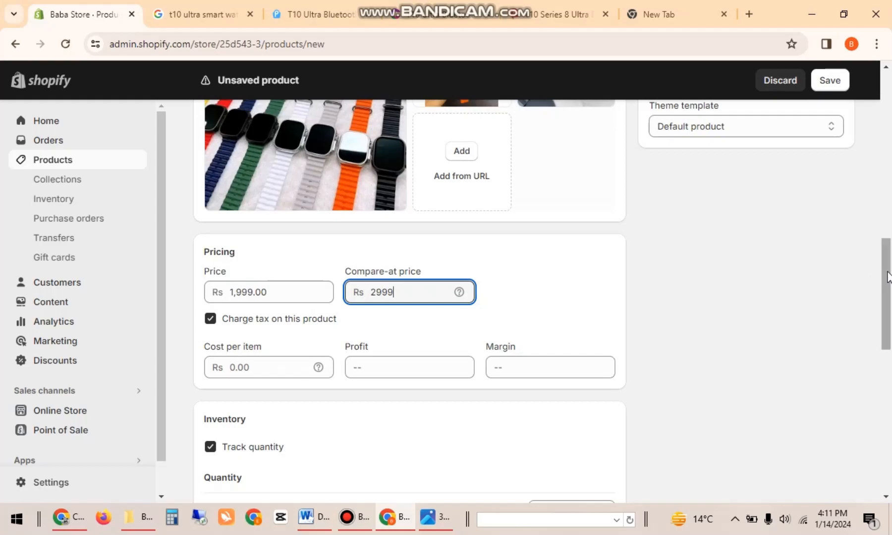
- Set the inventory quantity at the shop location to 50
scroll(886, 278, down, 2)
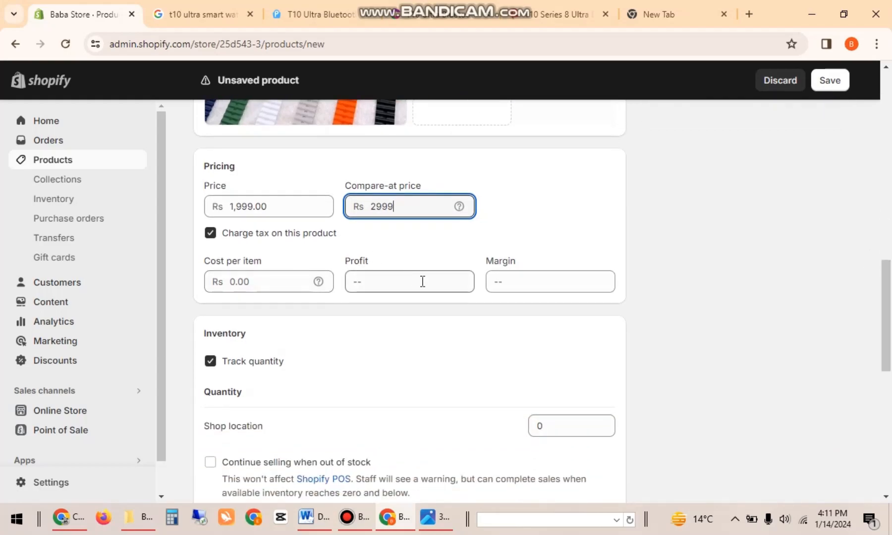
scroll(890, 345, down, 1)
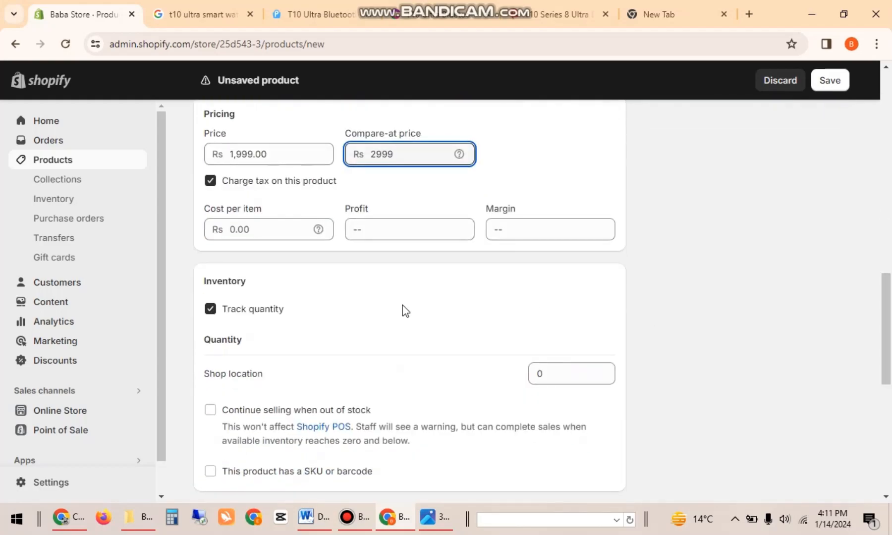
click(542, 374)
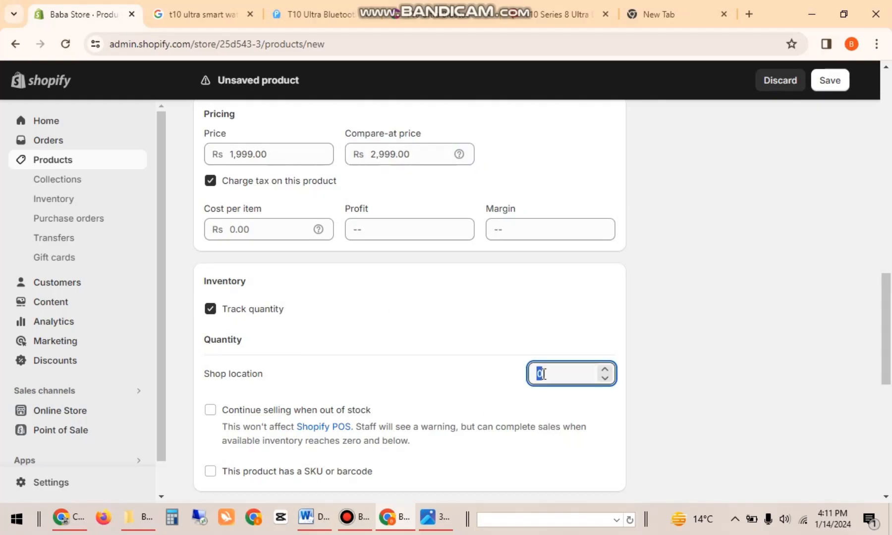
text(50)
click(803, 331)
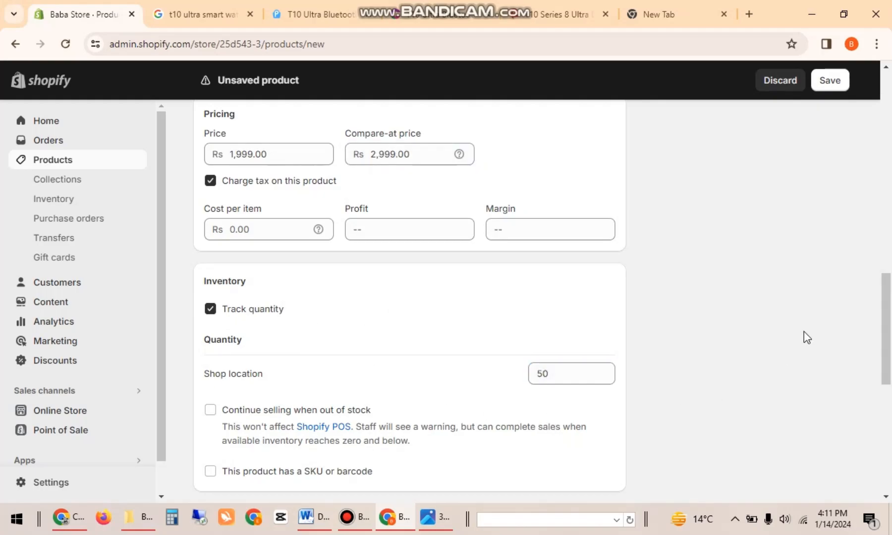
- Open the product's shipping weight for editing
scroll(891, 337, down, 1)
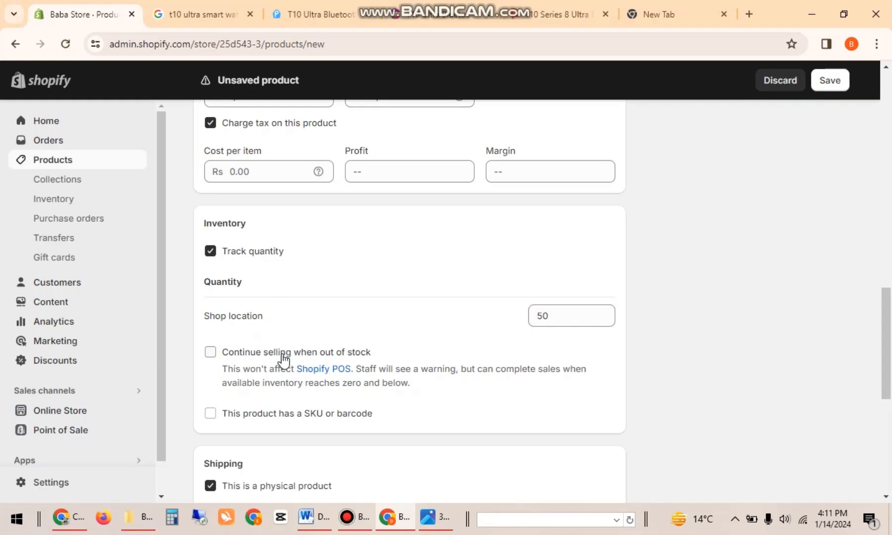
drag(886, 342, 891, 393)
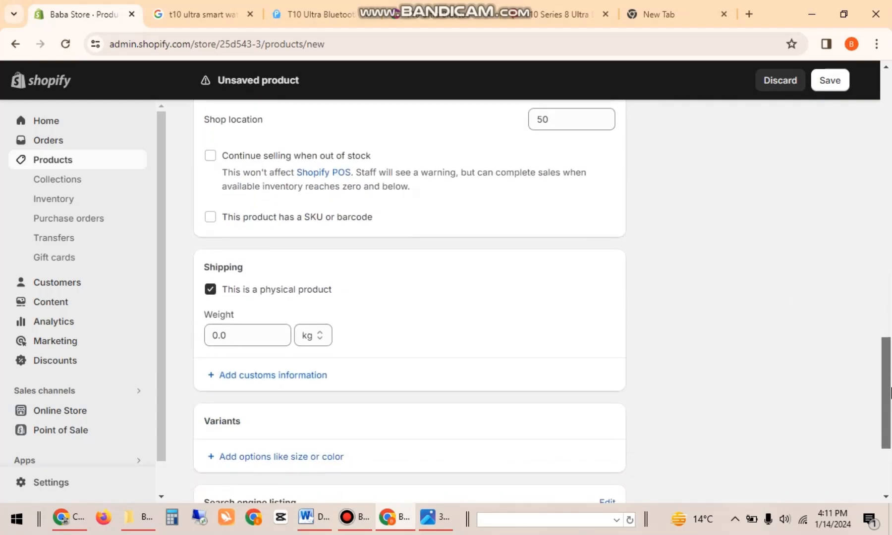
click(231, 339)
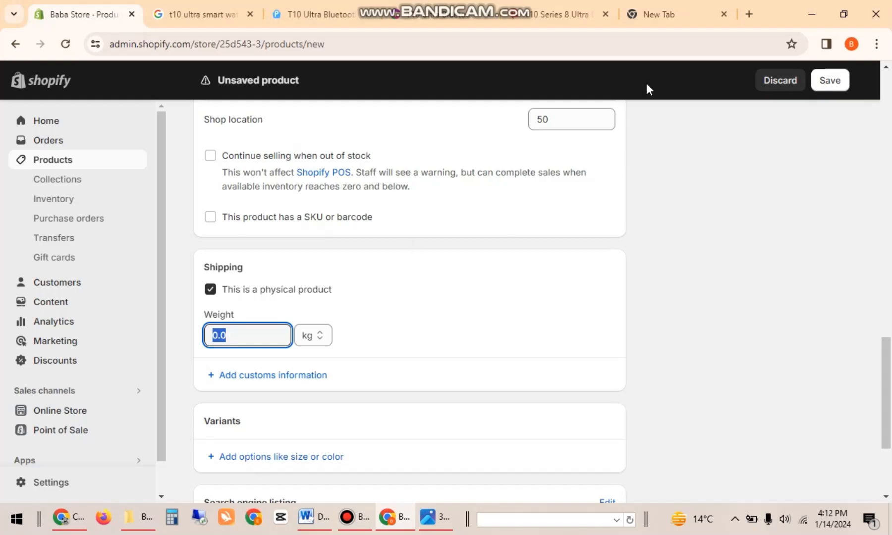
- Search Google for "0.3grams in 1kg weight" in the empty browser tab
click(658, 5)
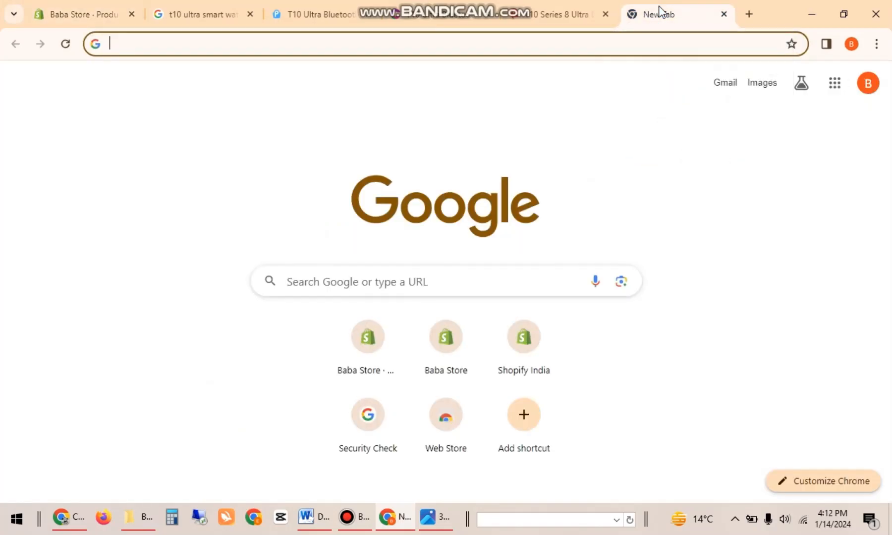
text(0.)
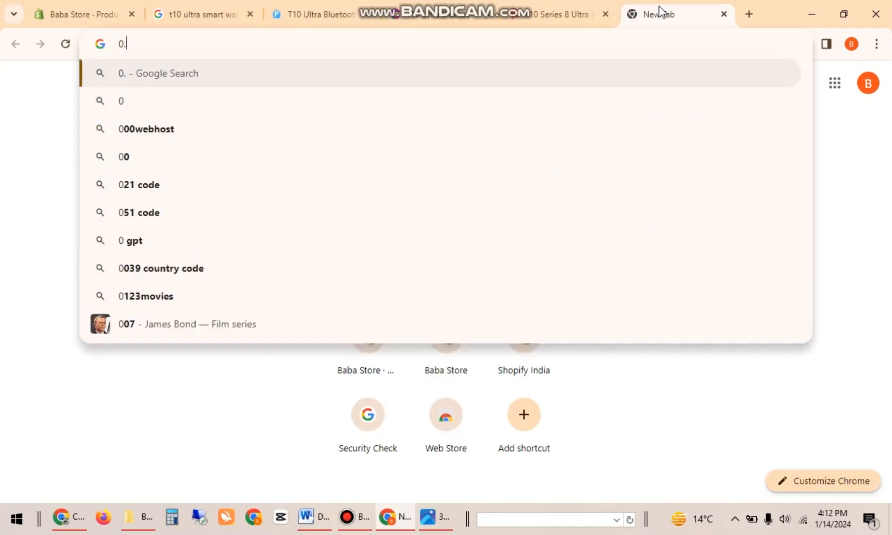
text(3g)
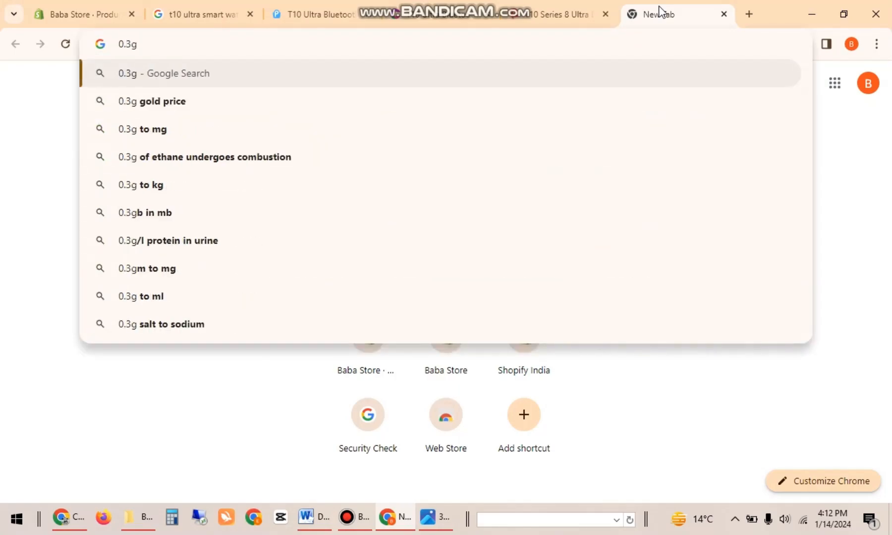
text(rm)
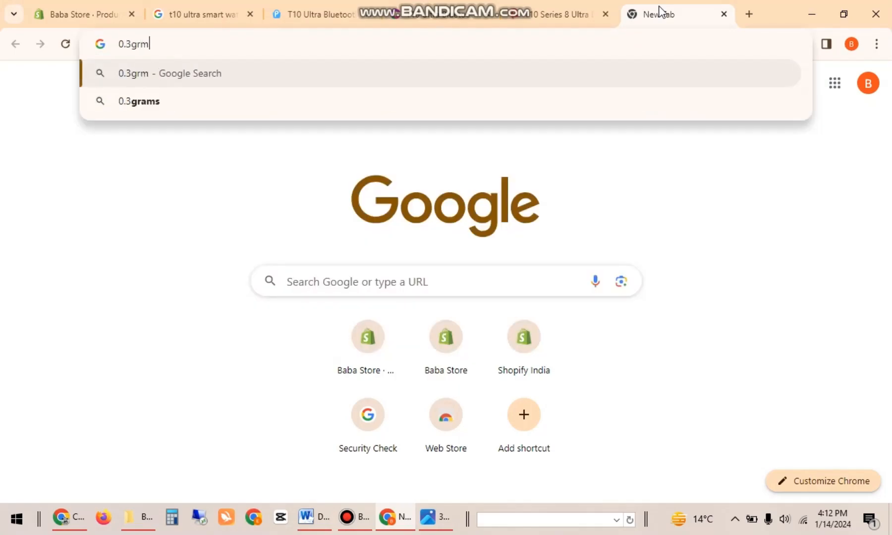
key(Down)
text(i)
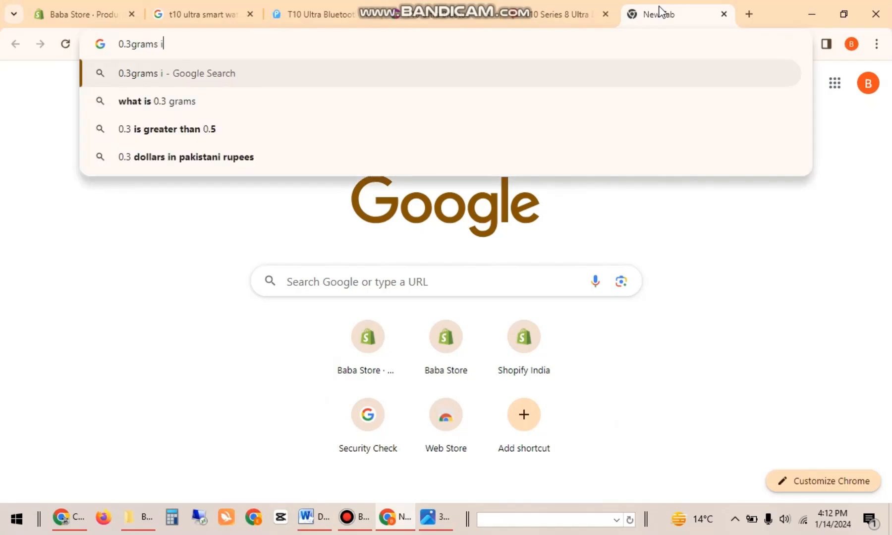
text(n 1kg)
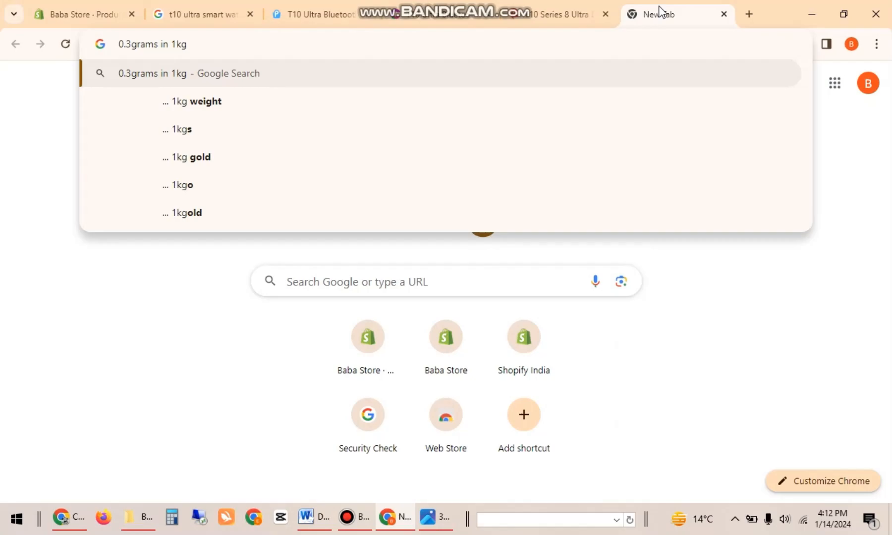
key(Down)
key(Return)
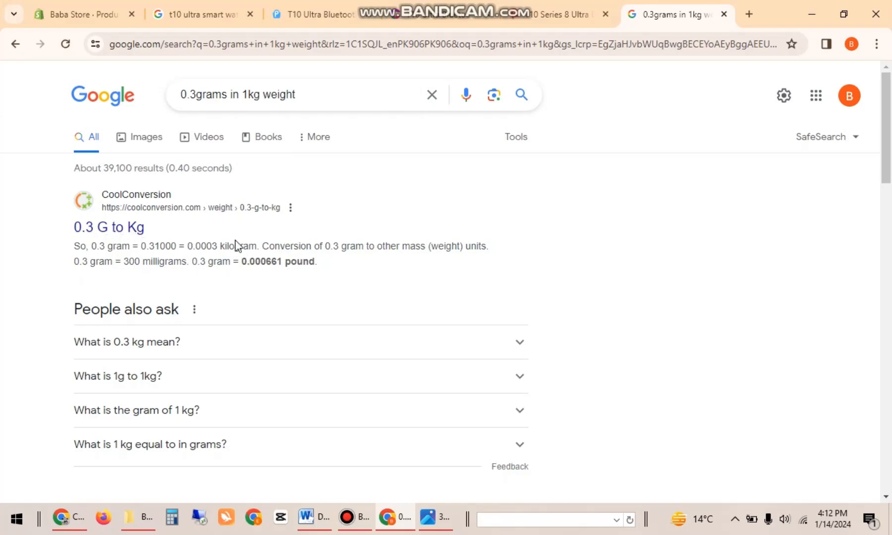
- Expand the "What is 0.3 kg mean?" answer on Google and set the product's shipping weight in Shopify to 0.3 kg
drag(890, 141, 890, 179)
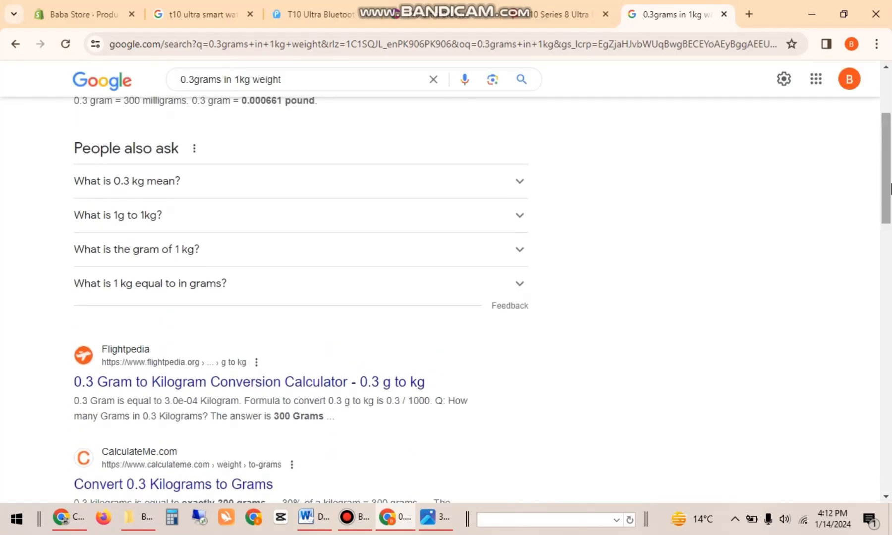
click(409, 185)
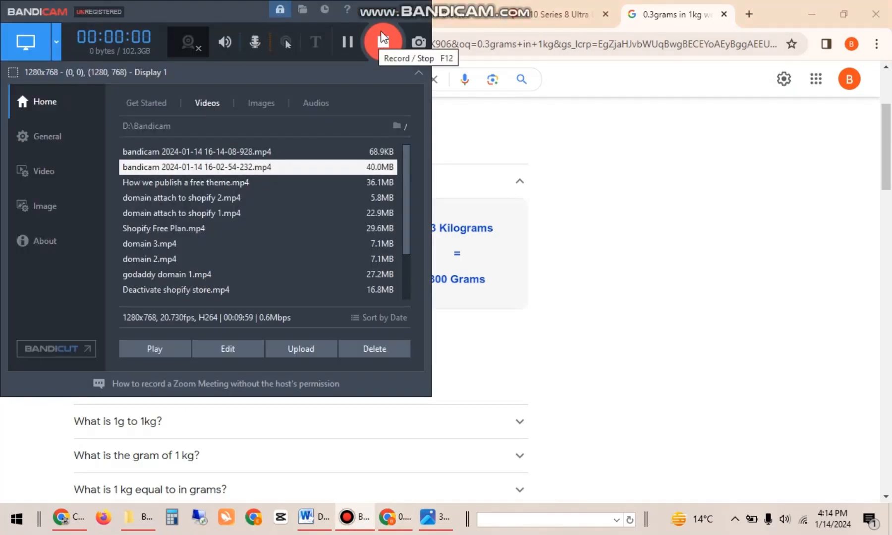
click(374, 39)
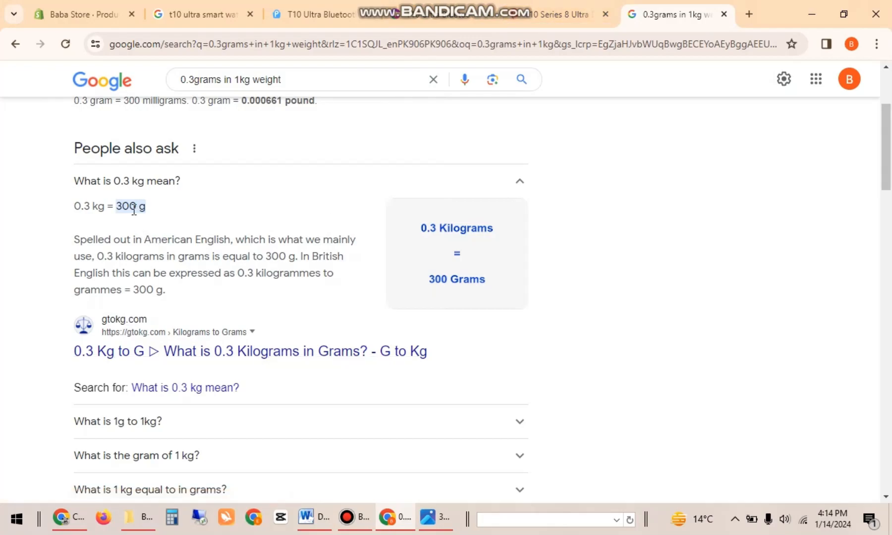
click(94, 13)
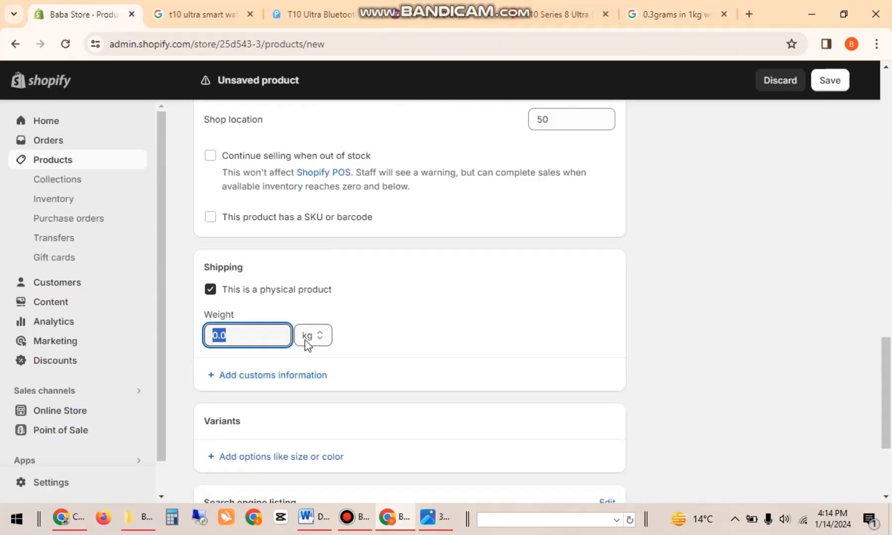
text(0.3)
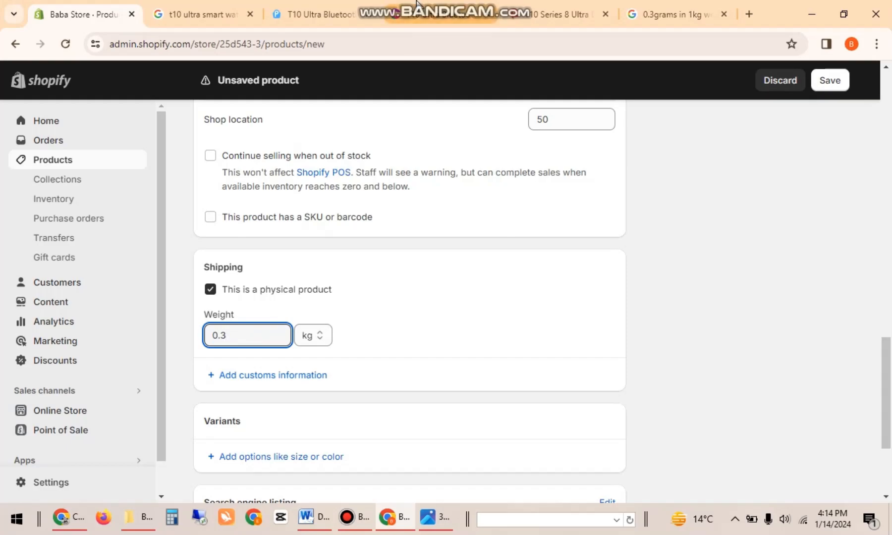
- Examine the specifications, including weight, on Priceoye's T10 Ultra Bluetooth Calling Watch page
click(317, 14)
click(281, 16)
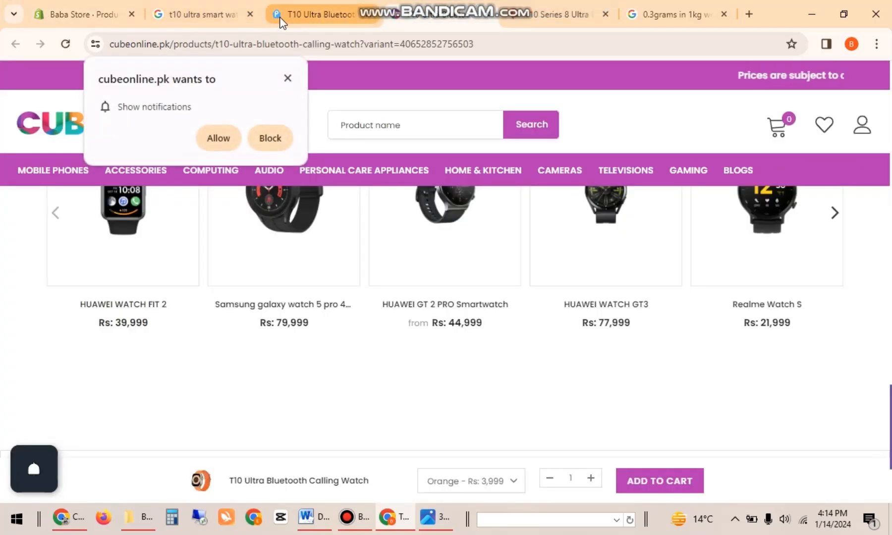
scroll(890, 160, down, 20)
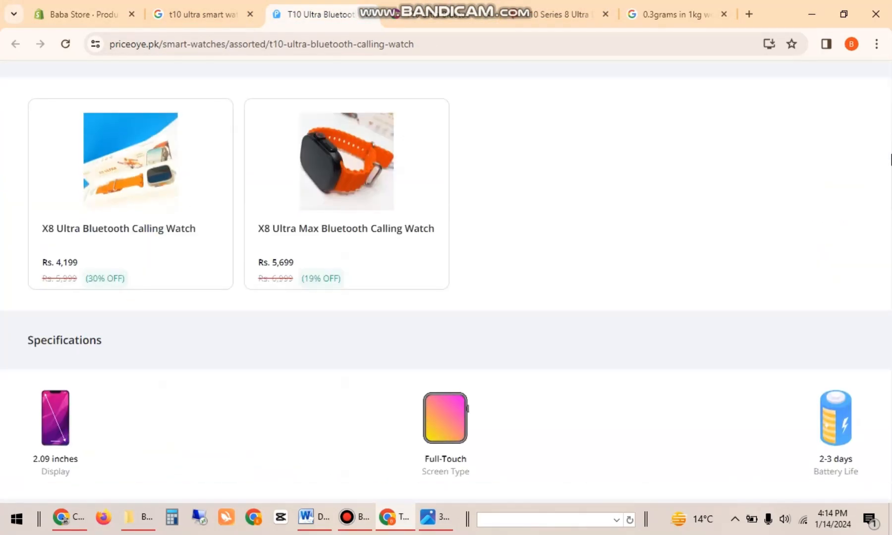
scroll(890, 159, down, 6)
scroll(890, 159, up, 6)
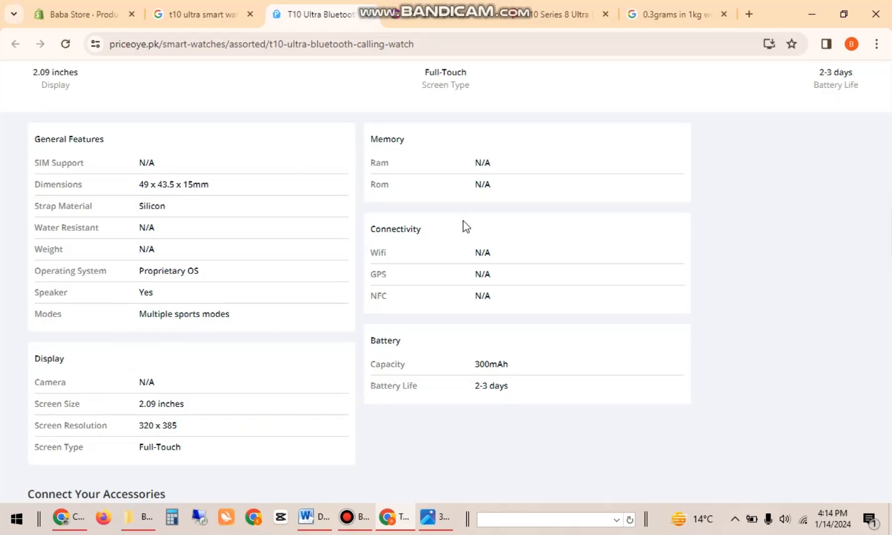
scroll(458, 325, down, 10)
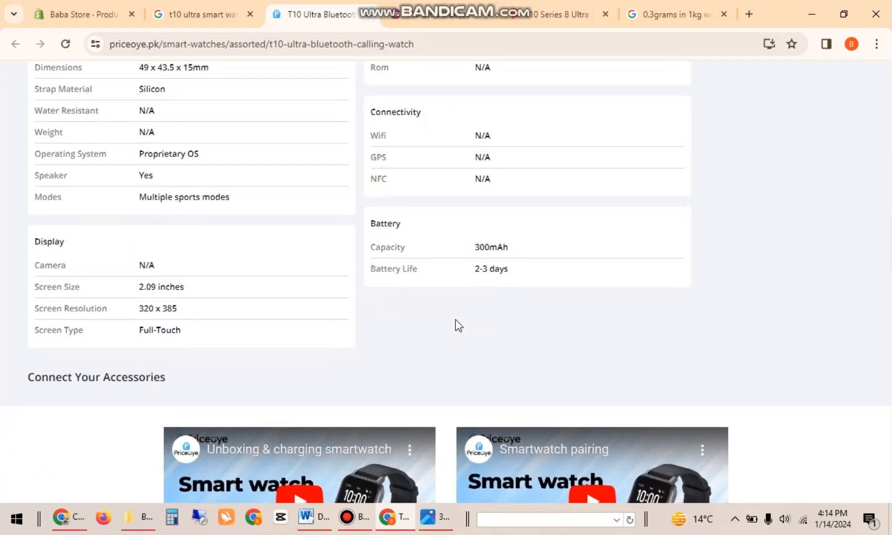
scroll(456, 320, down, 8)
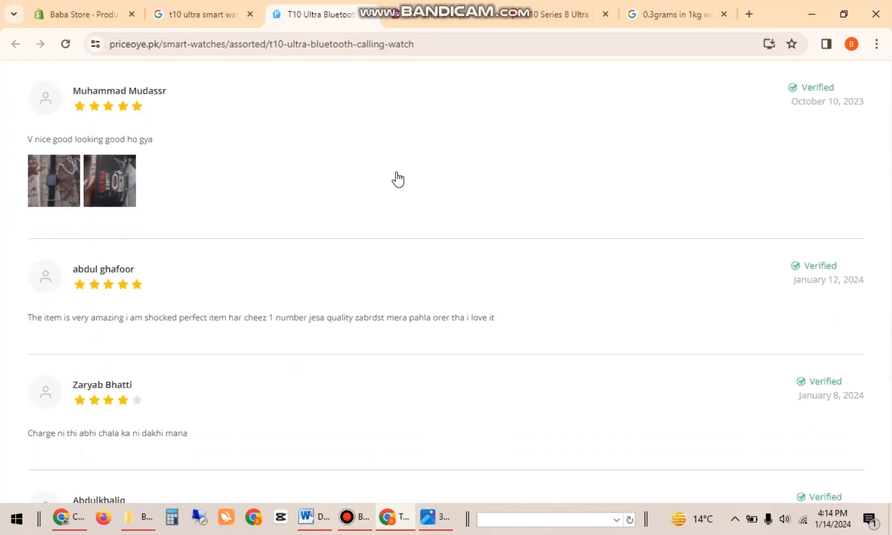
- Look through the specification tables on Cubeonline's T10 Ultra watch page and return to the Shopify product page
click(450, 12)
scroll(451, 4, down, 3)
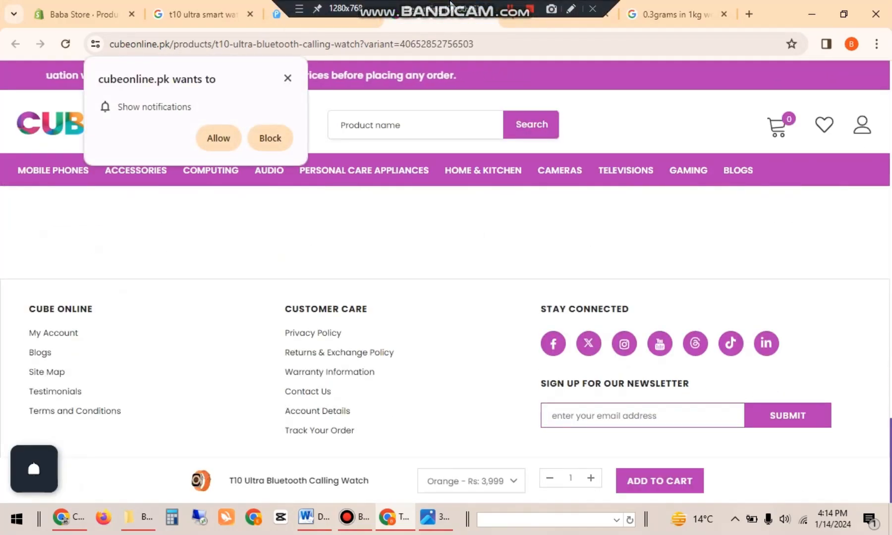
scroll(452, 4, up, 15)
scroll(451, 4, up, 5)
scroll(451, 4, down, 7)
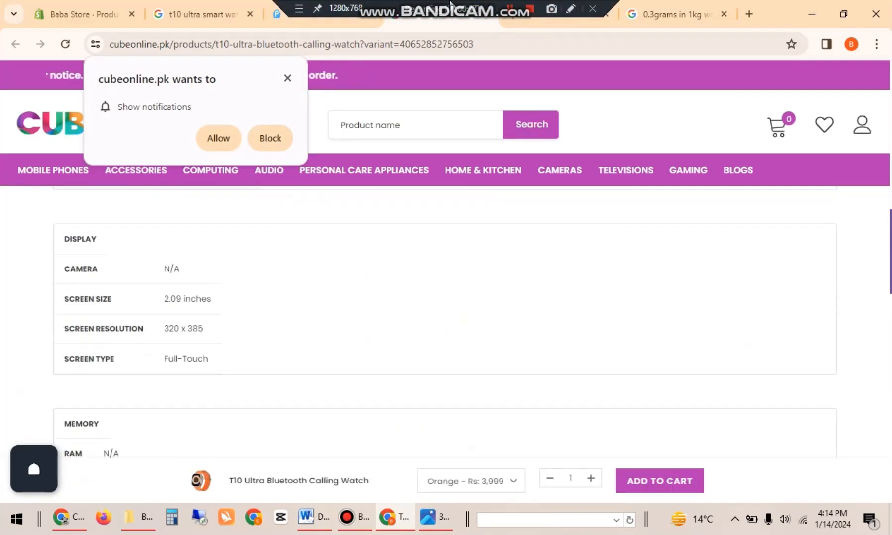
scroll(451, 4, down, 6)
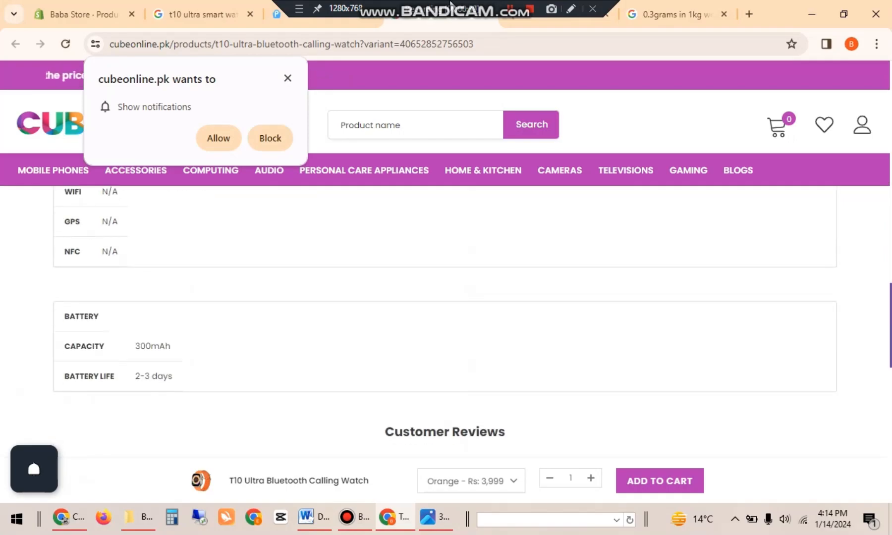
scroll(451, 4, down, 5)
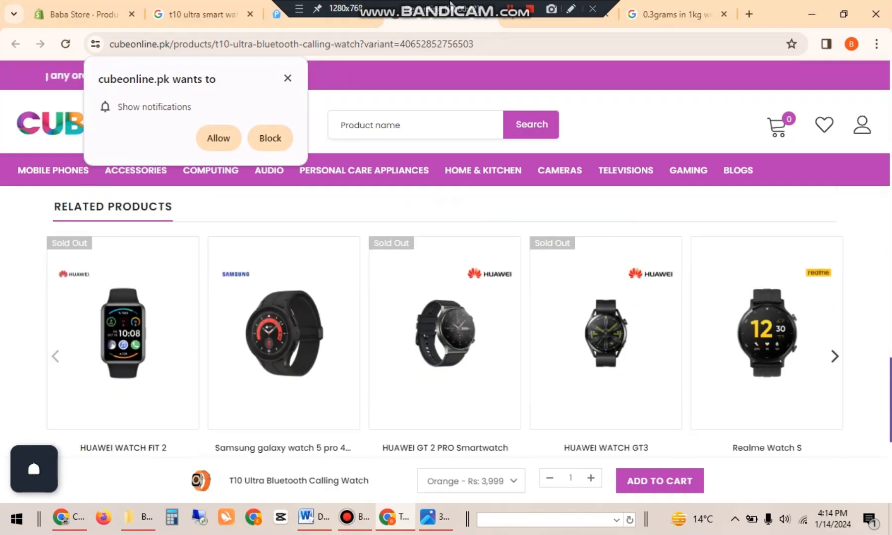
scroll(451, 4, up, 5)
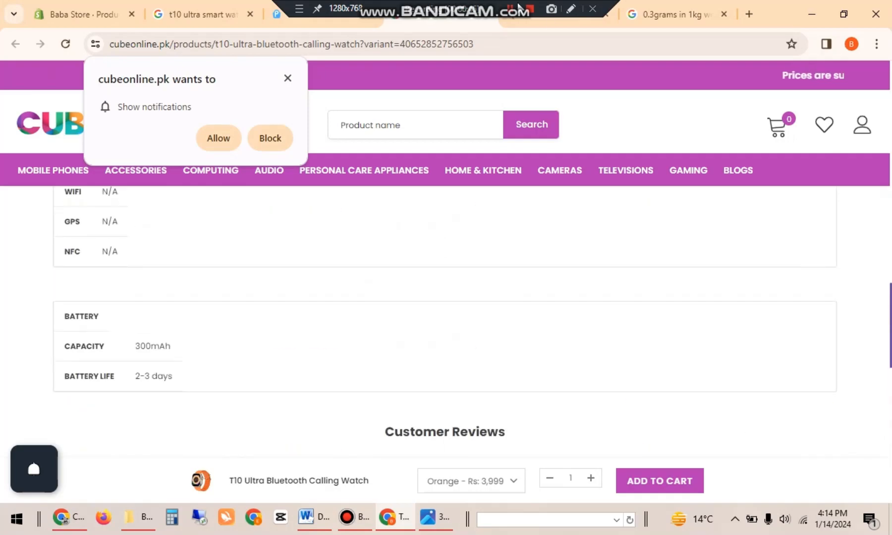
click(82, 0)
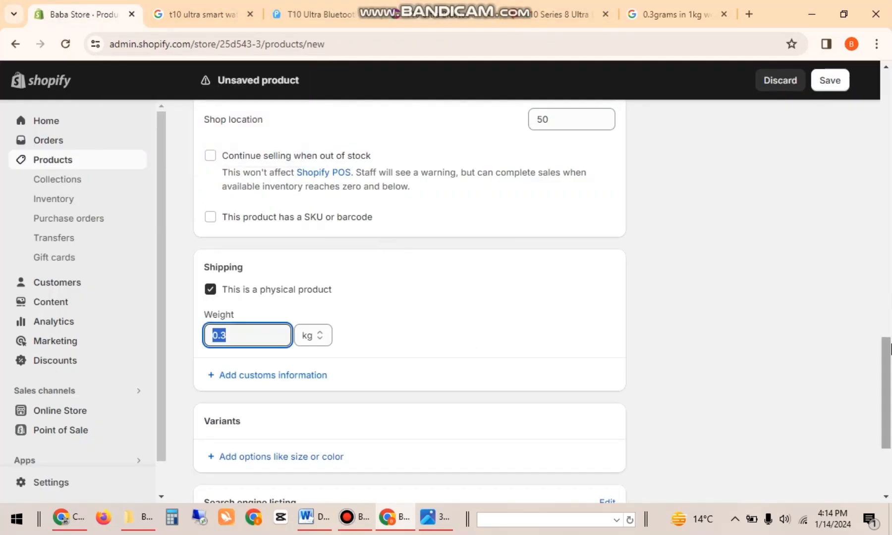
- Review the search engine listing, save the new T10 Ultra product, and open the store's product list
drag(890, 346, 890, 396)
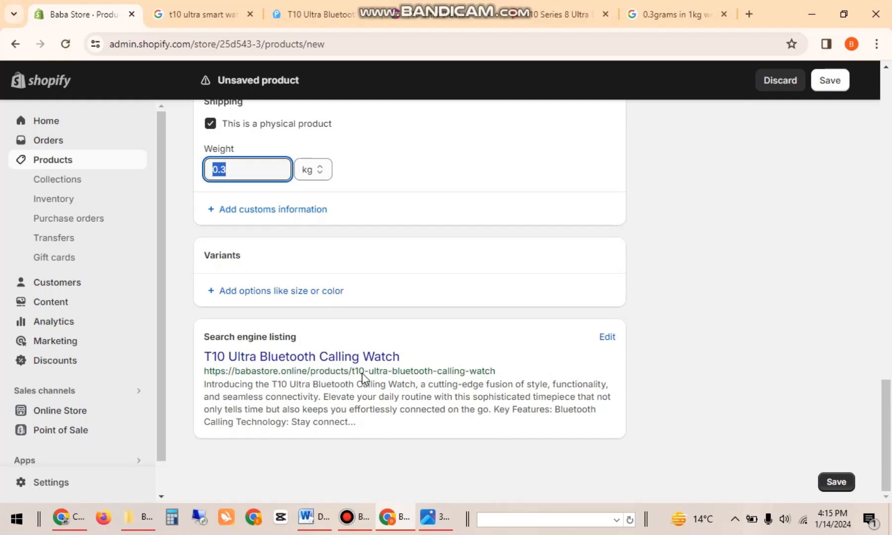
scroll(880, 439, up, 2)
scroll(880, 439, down, 2)
click(842, 485)
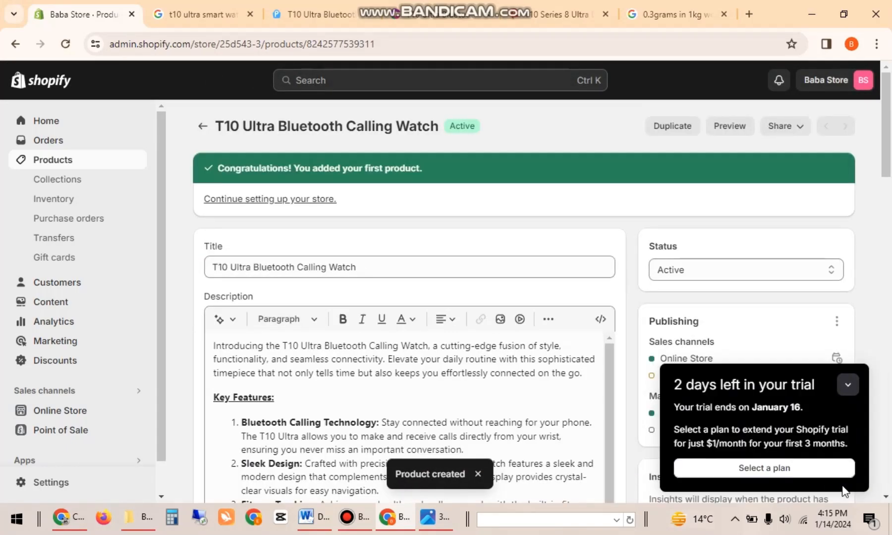
click(33, 161)
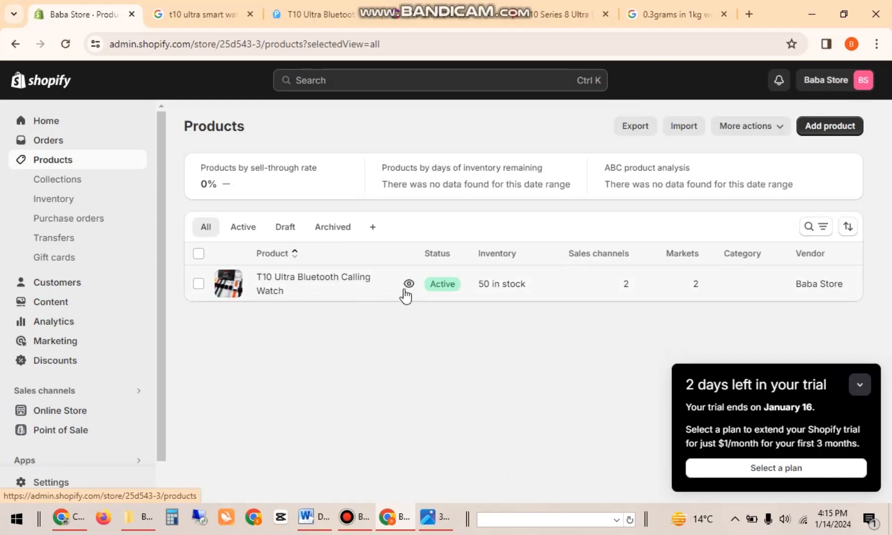
- Open babastore.online in a new browser tab and look over the storefront page
click(752, 13)
text(bab)
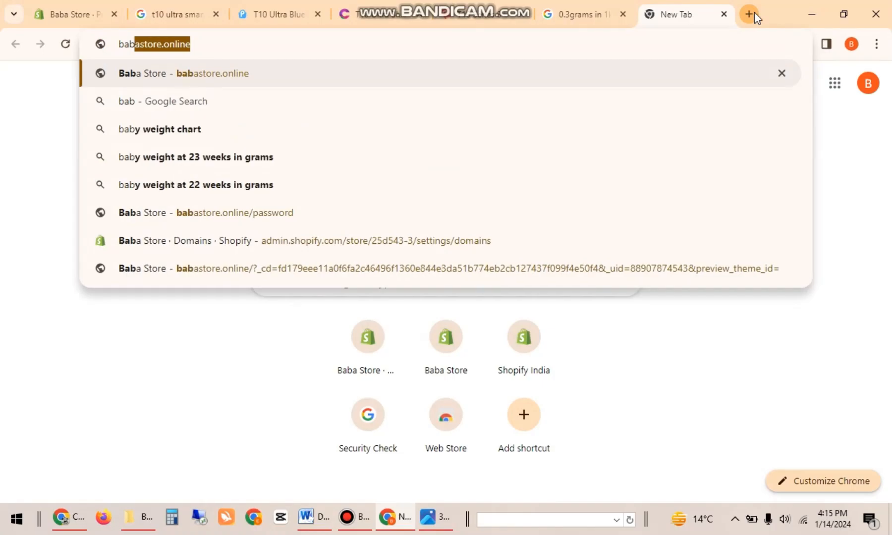
key(Return)
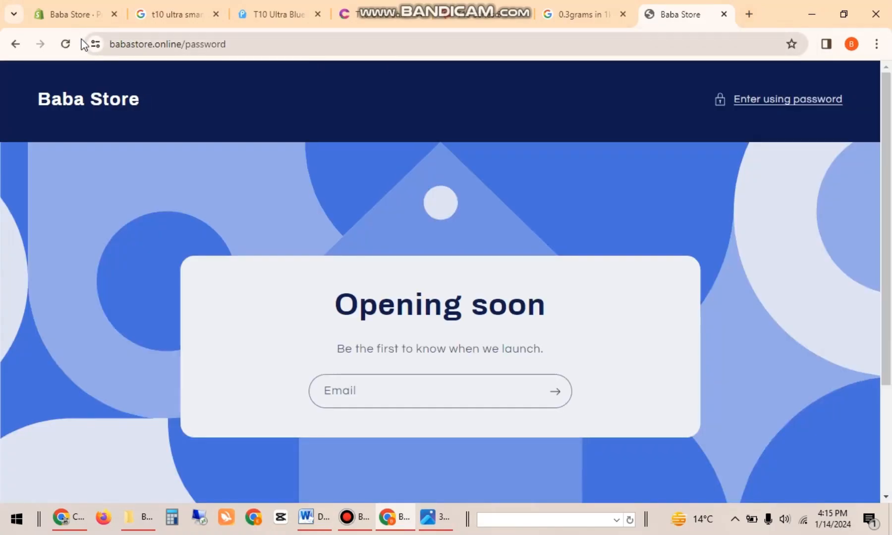
drag(888, 117, 891, 306)
drag(890, 211, 887, 84)
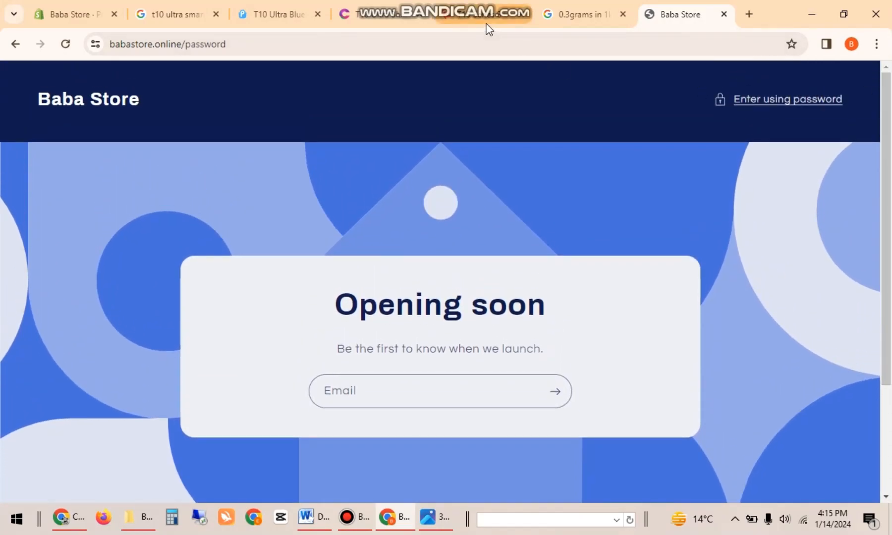
- Return to the Shopify product list and open the CSV product import
click(245, 11)
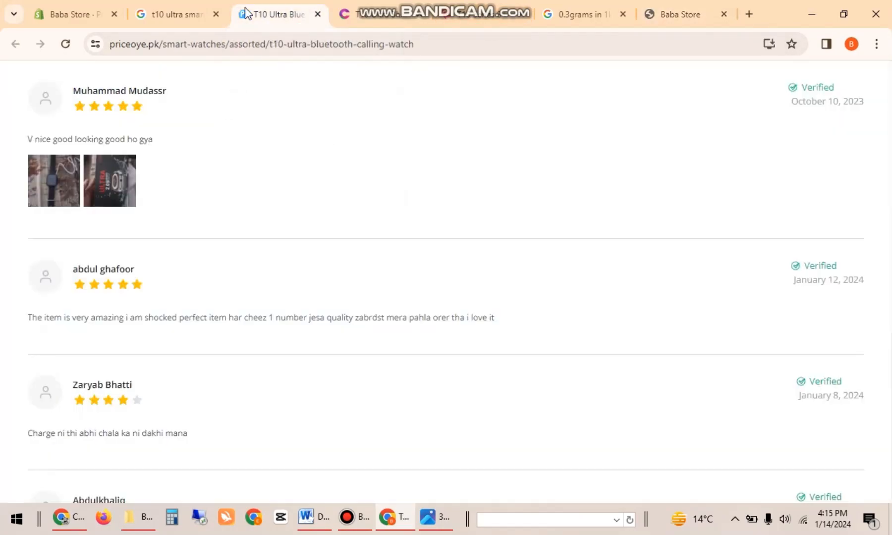
click(157, 13)
click(85, 7)
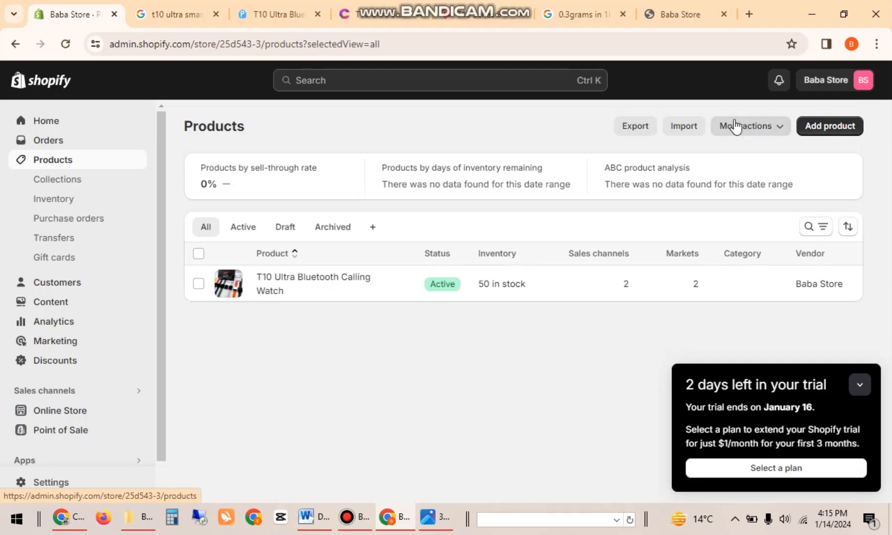
click(682, 128)
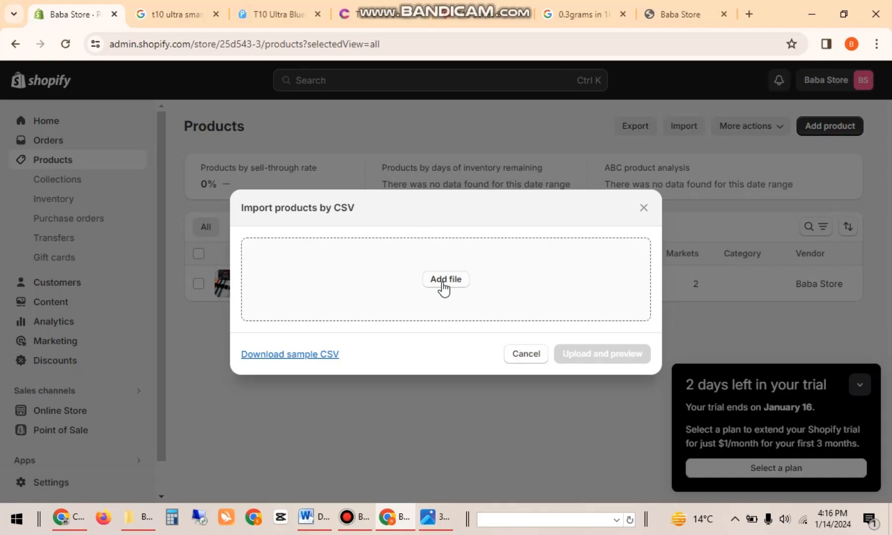
- Leave the CSV import, start a new product, and check the watch pictures in the Babastore folder
click(644, 210)
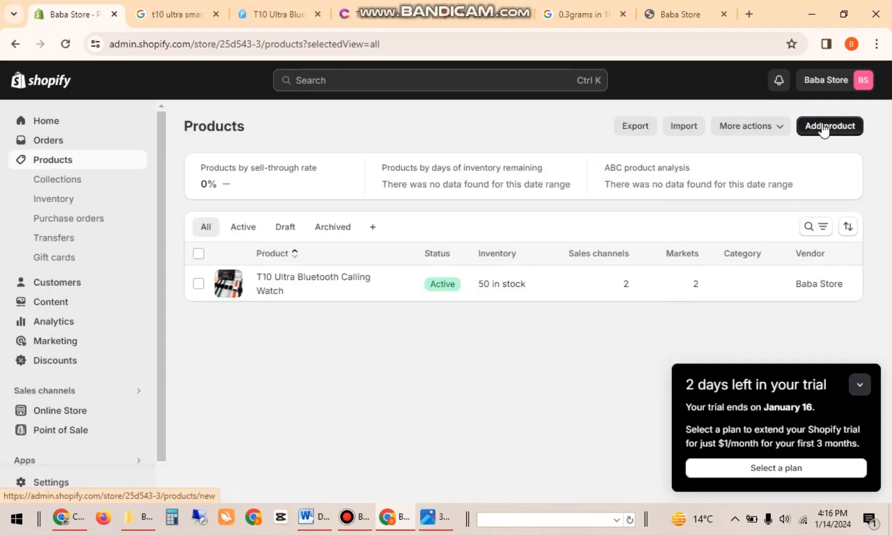
click(823, 130)
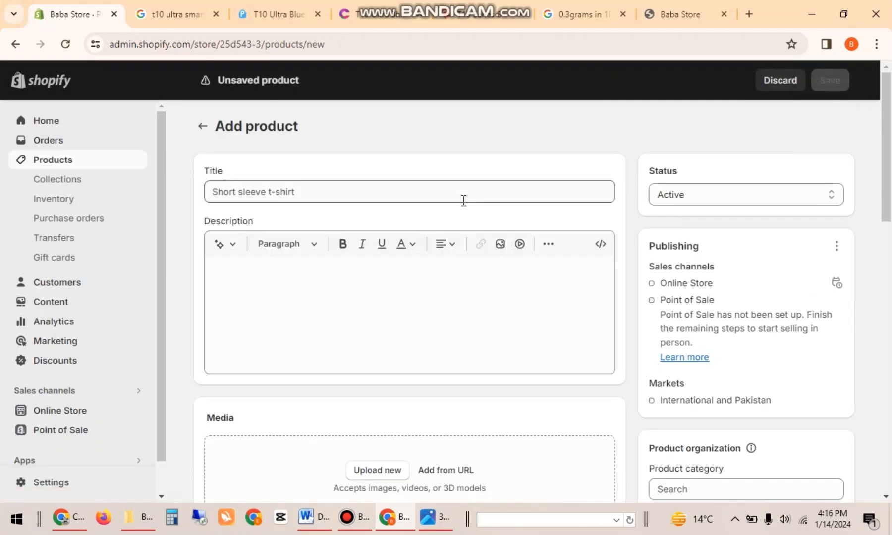
click(348, 191)
click(144, 521)
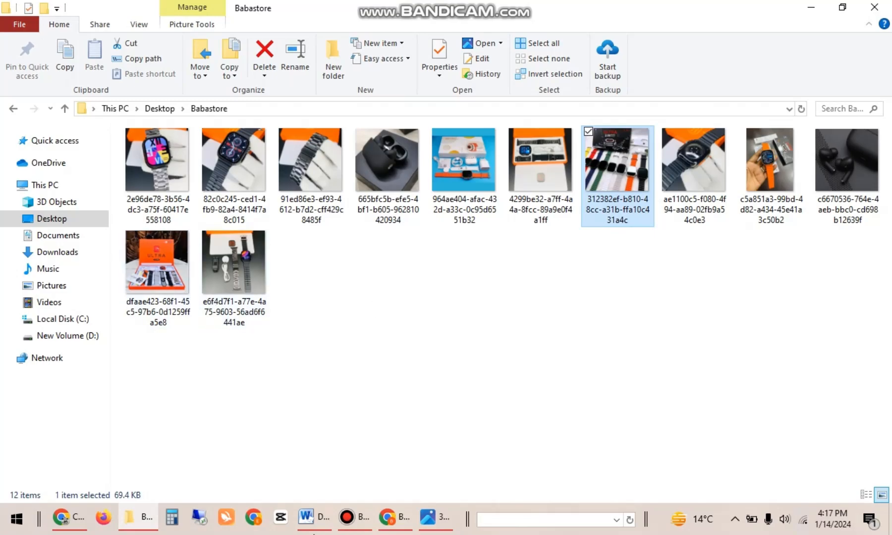
click(391, 516)
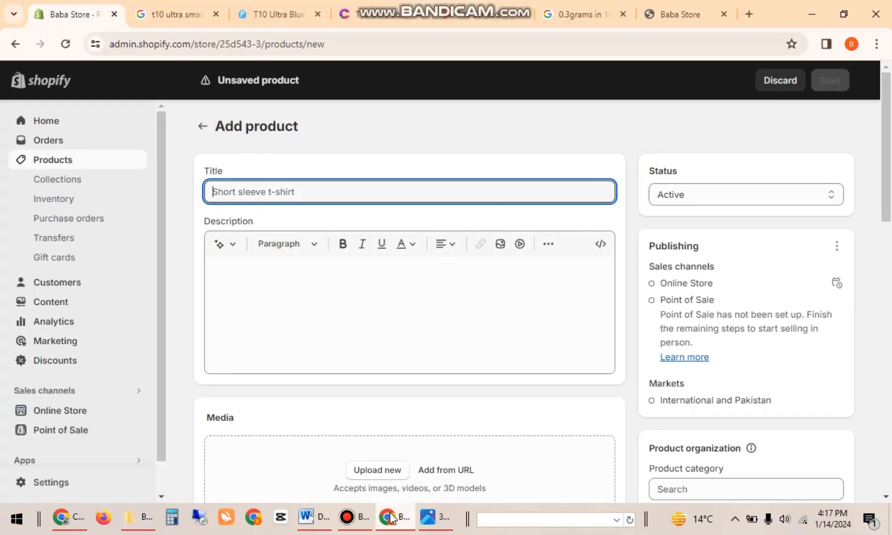
- Close the leftover T10 watch research tabs and the gram conversion search
double_click(318, 15)
click(318, 15)
click(318, 15)
click(318, 15)
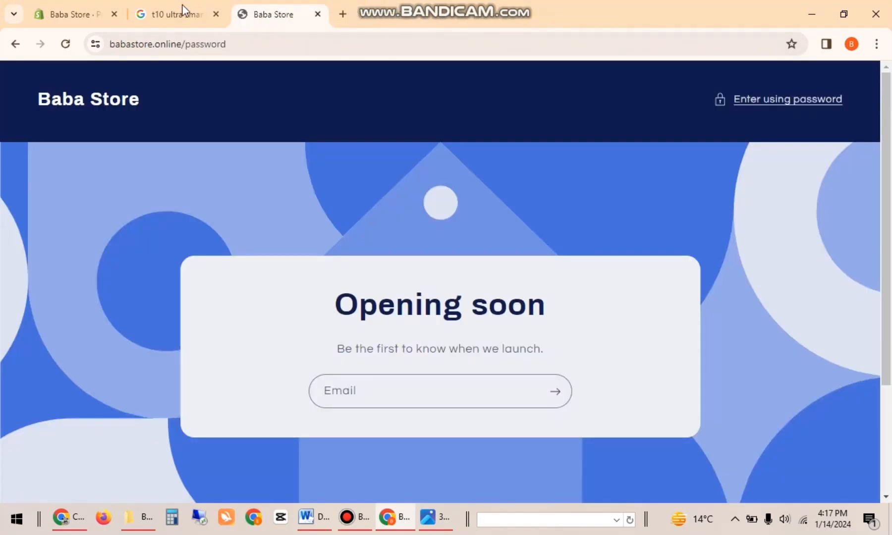
- Search Google for "ultra 7in 1 watch" in the existing search results tab
click(171, 11)
click(273, 79)
text(ultra)
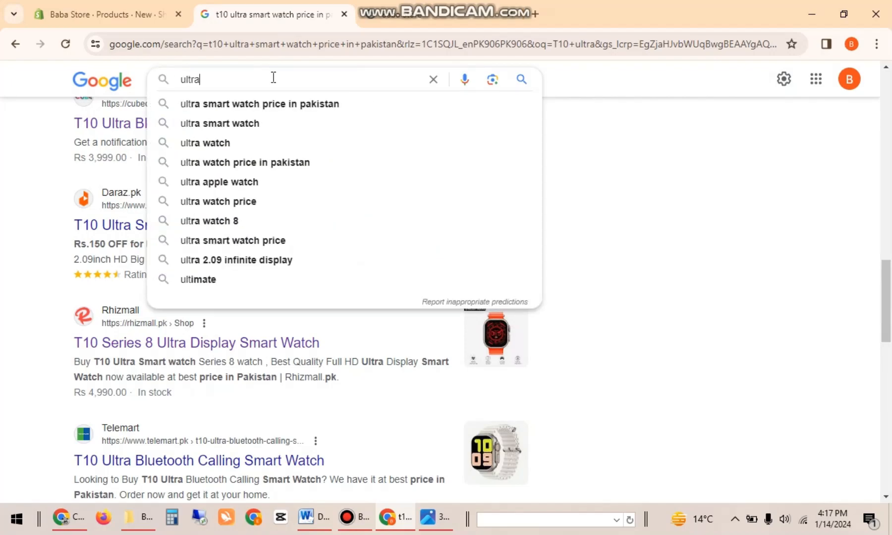
text( 7in 1)
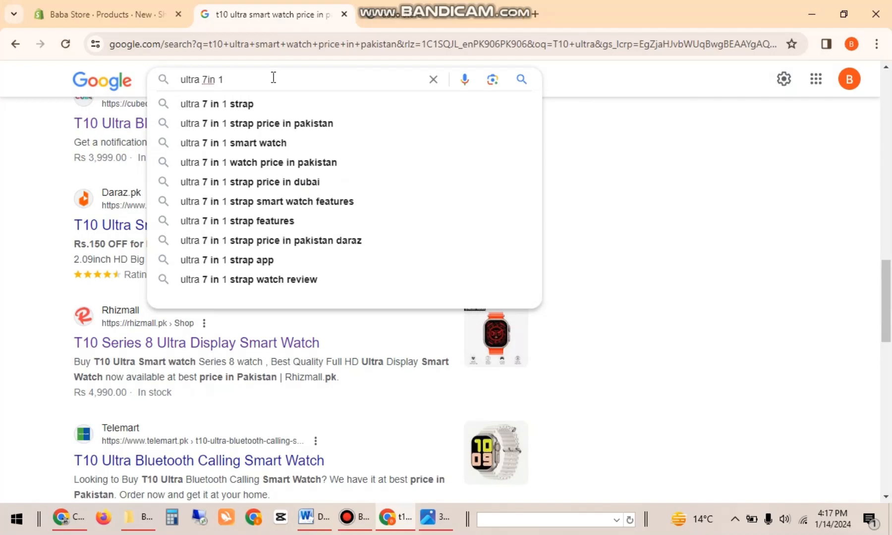
text( watch)
key(Return)
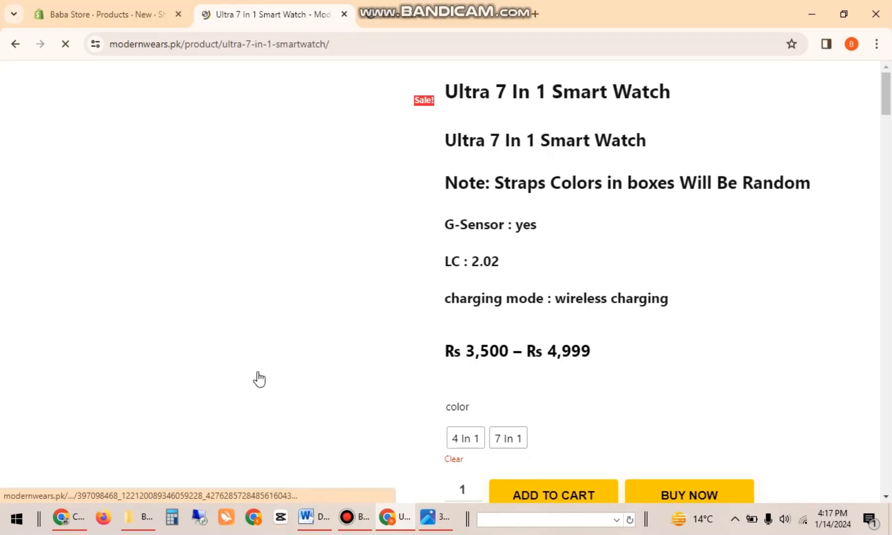
- Copy the heading "Ultra 7 In 1 Smart Watch" from the modernwears.pk page into the new Shopify product's title
triple_click(550, 99)
key(ctrl+c)
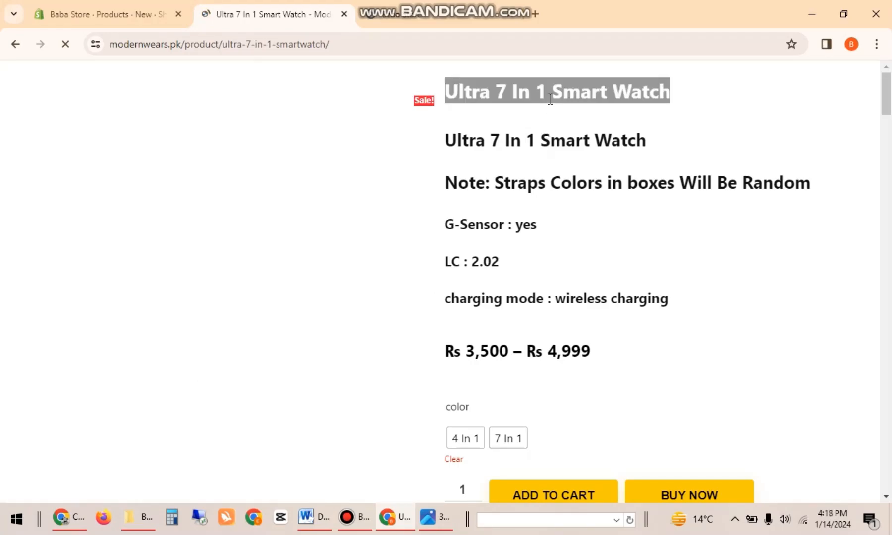
click(106, 14)
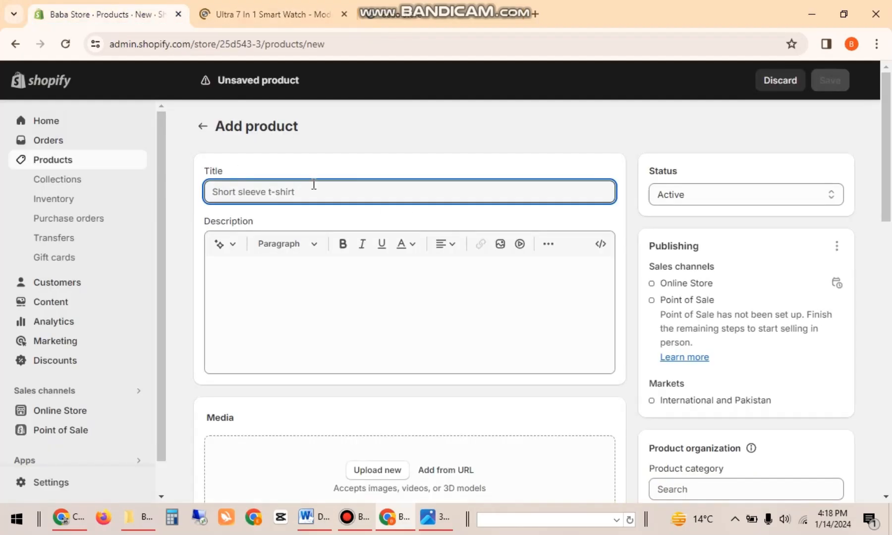
key(ctrl+v)
- Look through the 7 in 1 Straps Ultra Smartwatch feature description on the modernwears.pk page
click(316, 258)
click(278, 10)
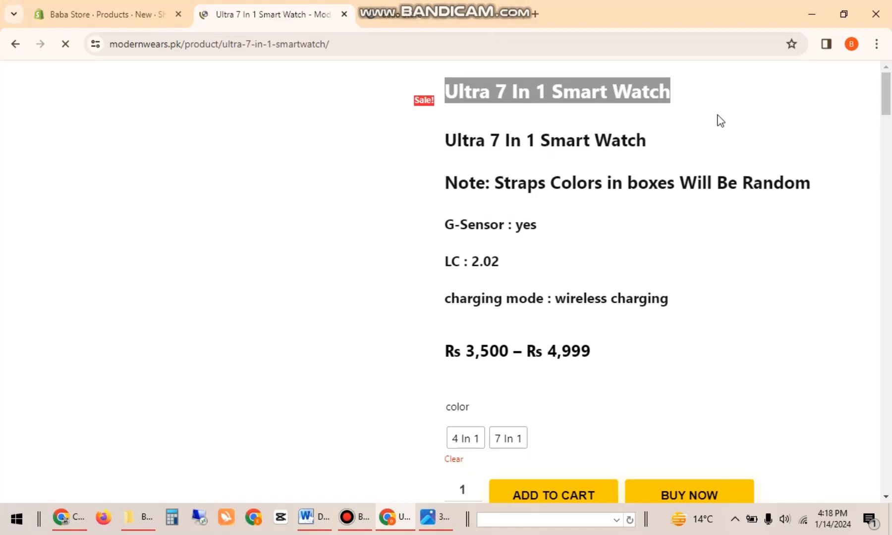
scroll(718, 120, down, 15)
scroll(720, 121, down, 6)
scroll(720, 120, up, 6)
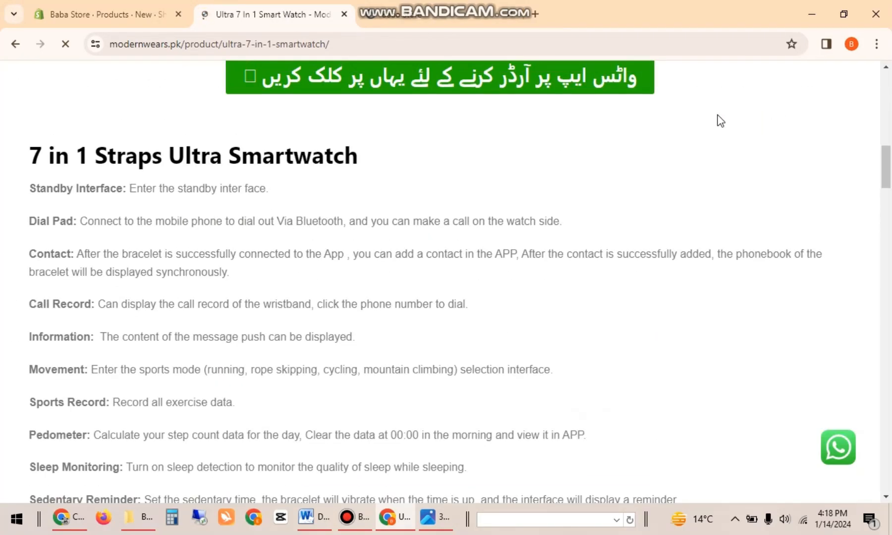
- Switch to ChatGPT and copy the earlier T10 Ultra product description request into a new message
click(69, 518)
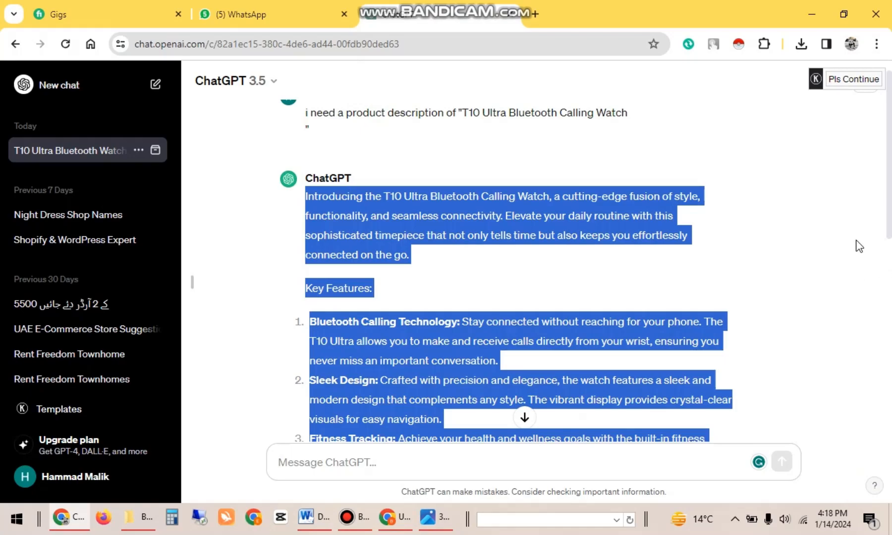
scroll(889, 190, up, 1)
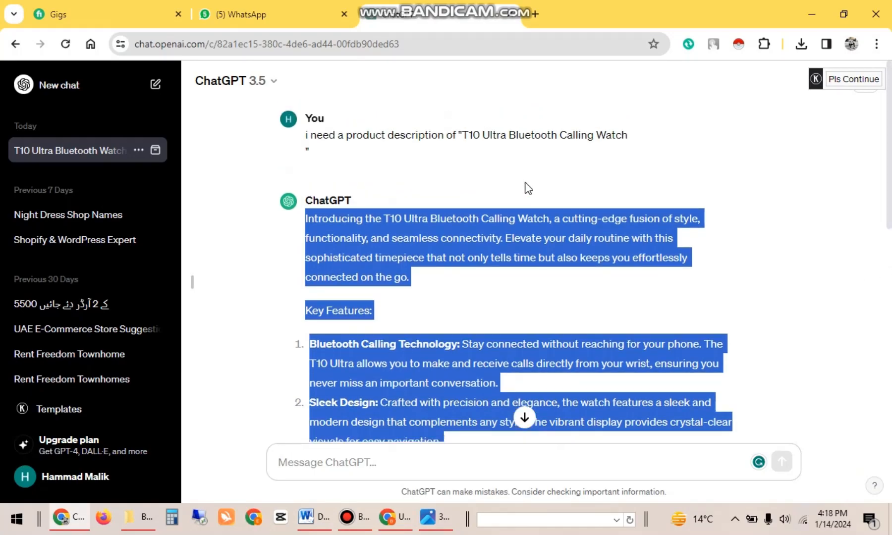
triple_click(497, 130)
key(ctrl+c)
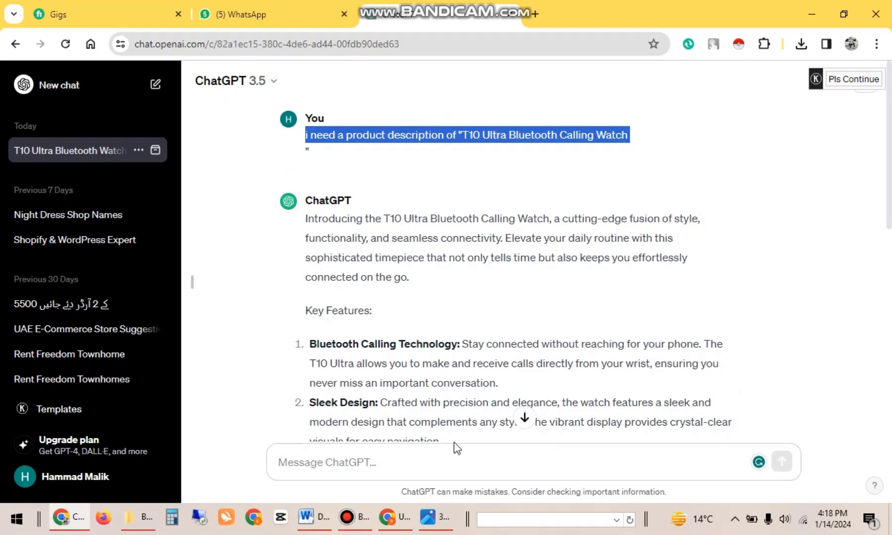
click(446, 460)
key(ctrl+v)
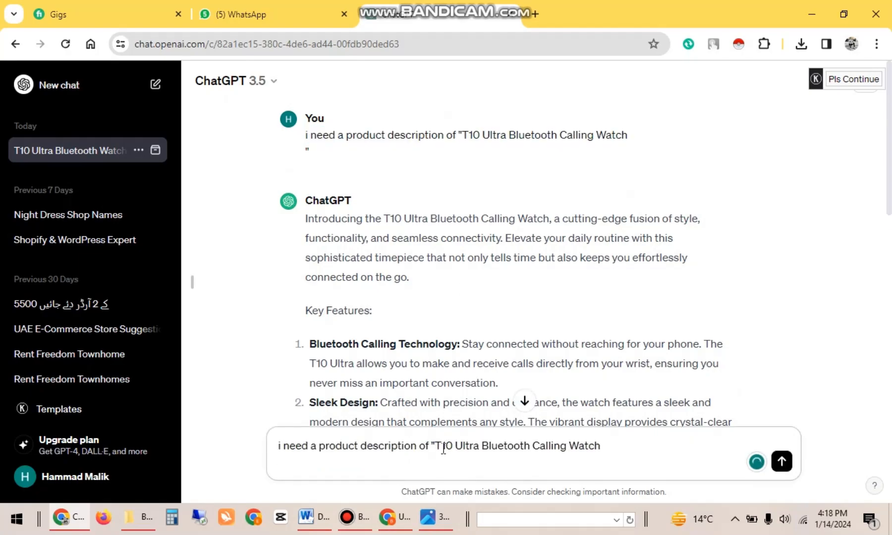
- Replace the product name in the request with "Ultra 7in 1 smart watch" and send it to ChatGPT
drag(435, 446, 601, 455)
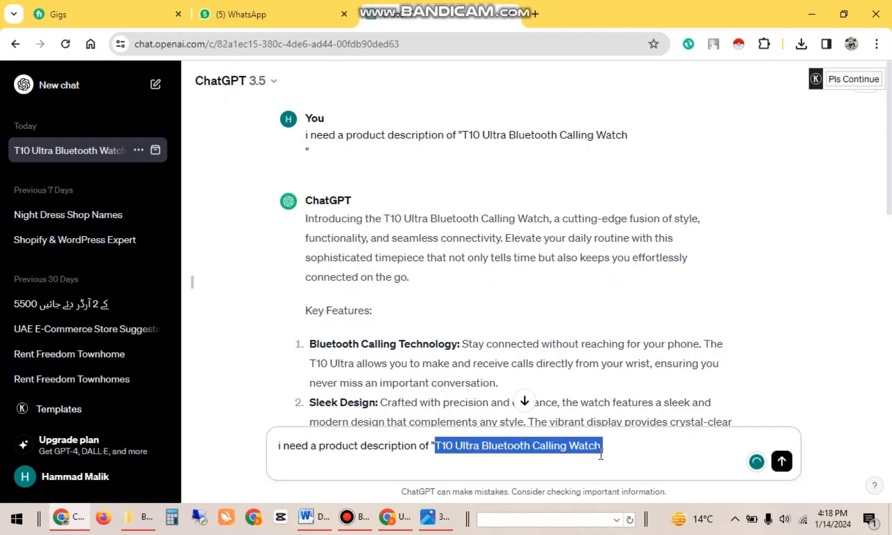
text(Ul)
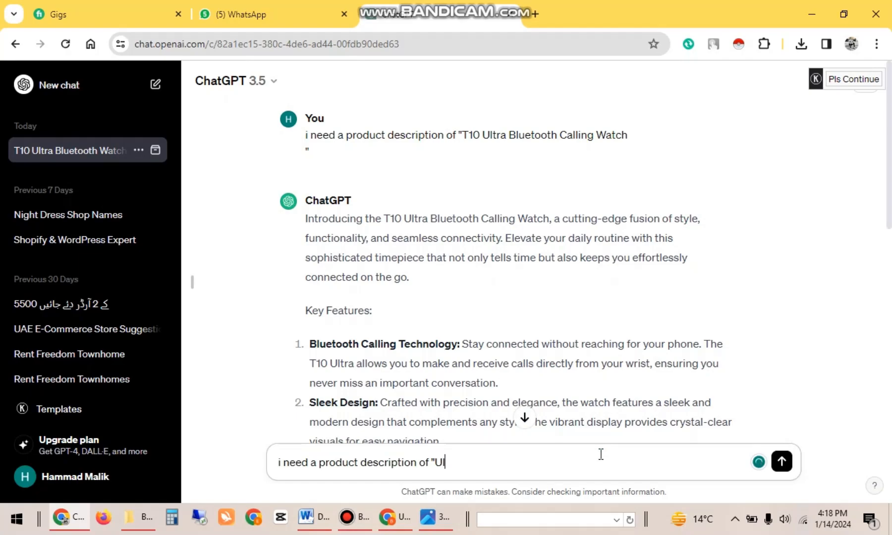
text(tra 7in 1 smar)
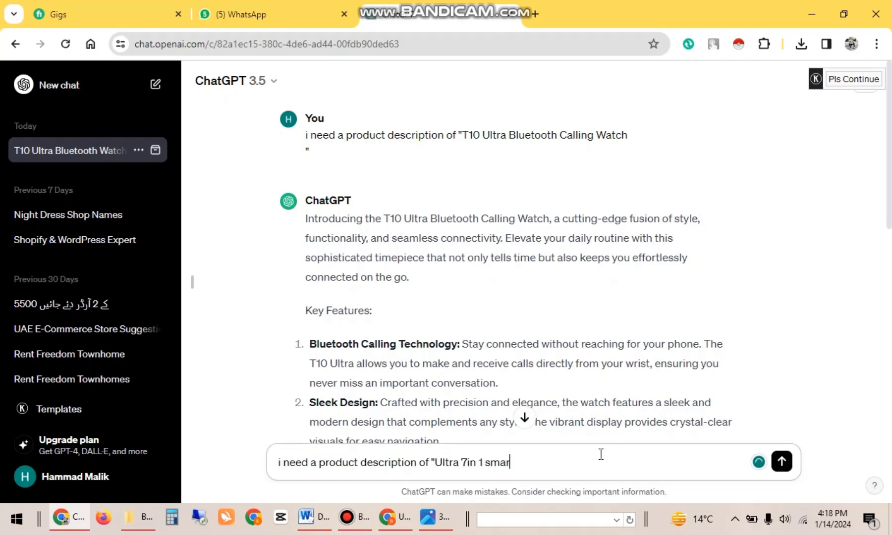
text(t watch")
key(Return)
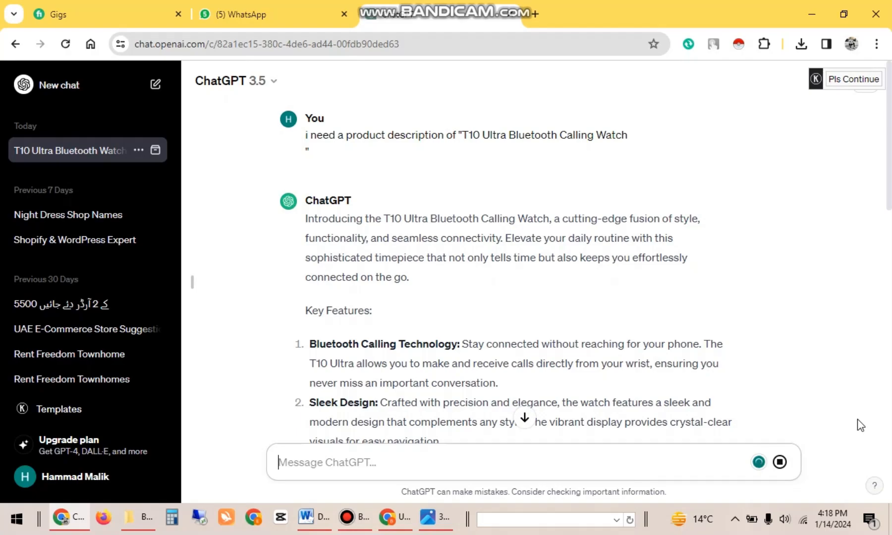
- Copy the whole generated Ultra 7in1 Smart Watch description from ChatGPT into the Shopify product's description
drag(890, 171, 890, 455)
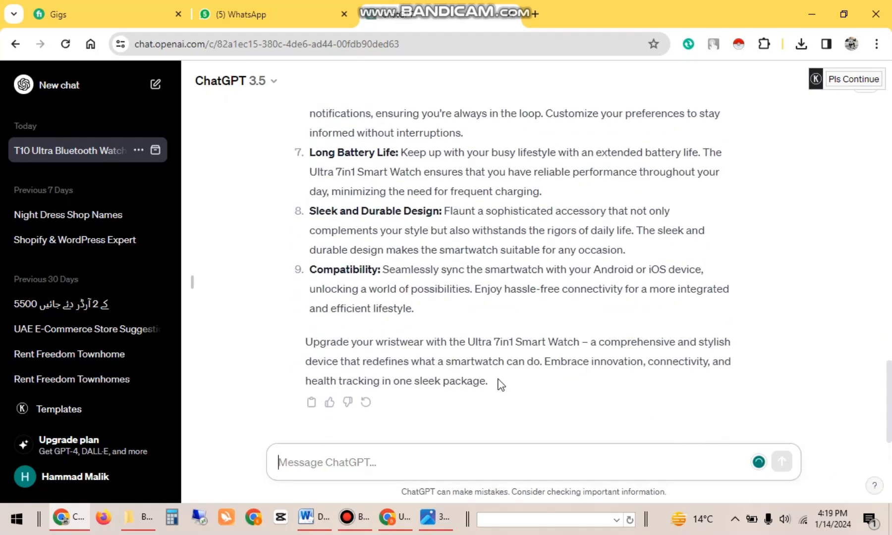
drag(490, 382, 302, 194)
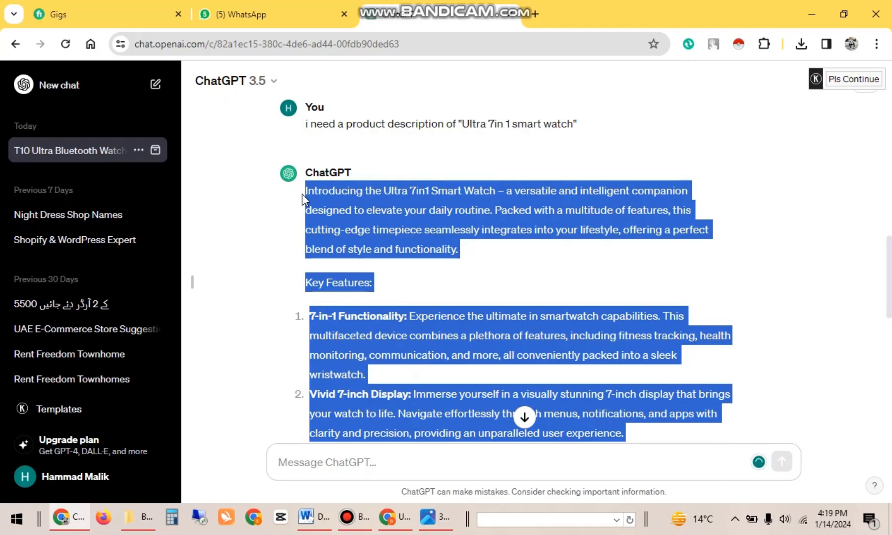
click(391, 518)
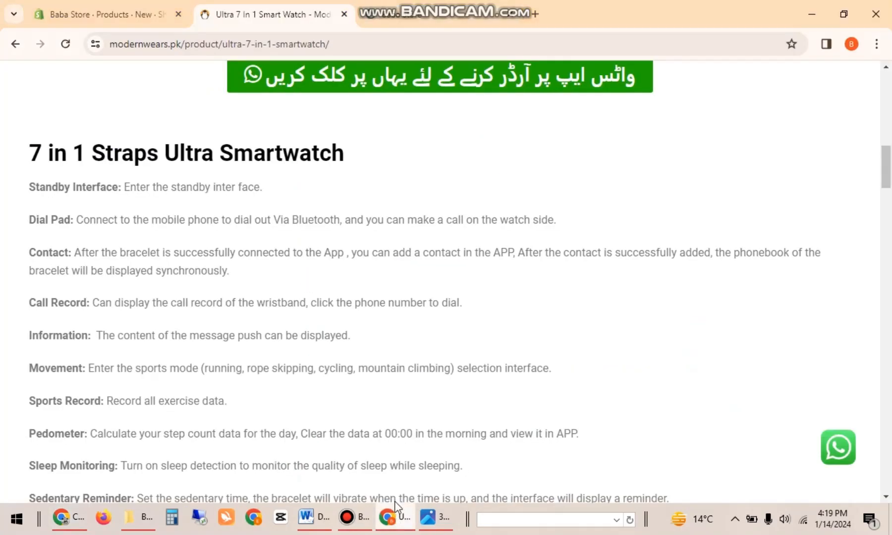
click(128, 14)
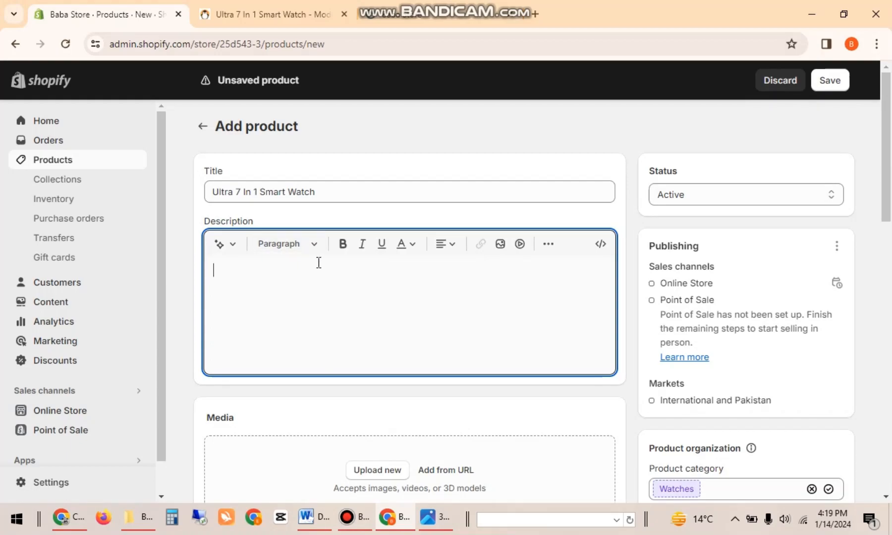
key(ctrl+v)
- Upload the picture of the orange Ultra box with seven straps from the Babastore folder as product media
drag(888, 173, 889, 272)
click(389, 336)
drag(423, 117, 425, 195)
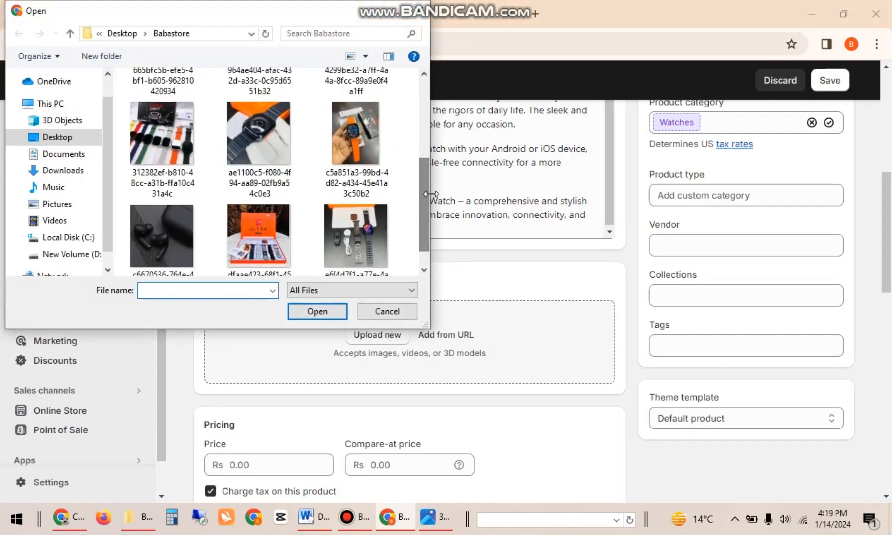
click(276, 229)
click(305, 311)
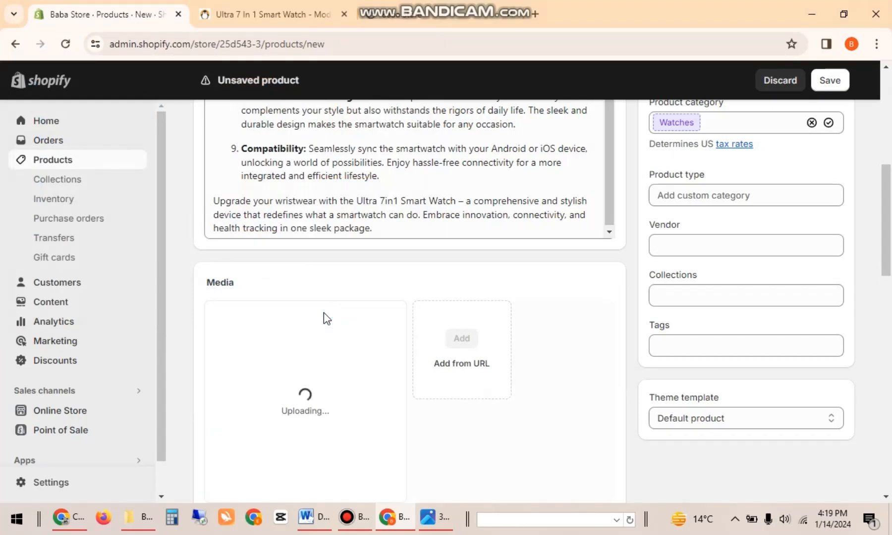
- Set the product's price to Rs 3999 and its compare-at price to Rs 5999
scroll(584, 228, down, 2)
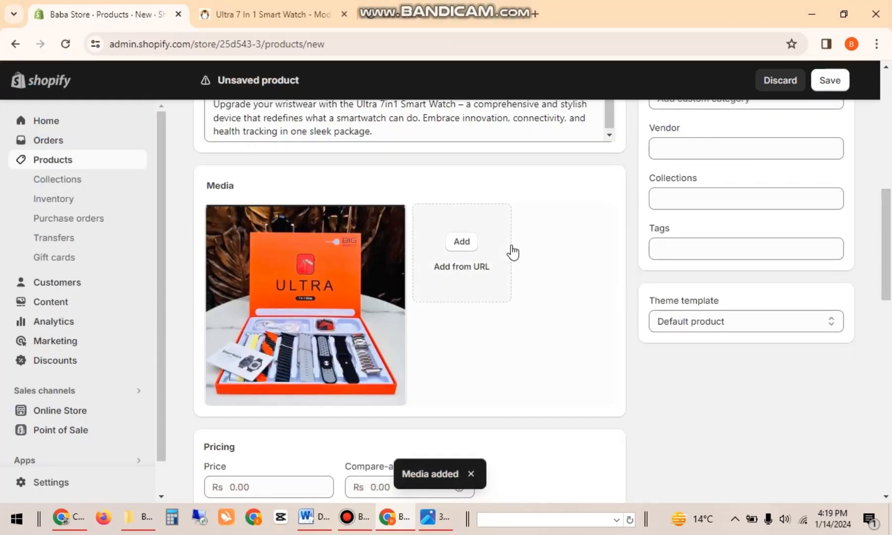
scroll(513, 253, down, 5)
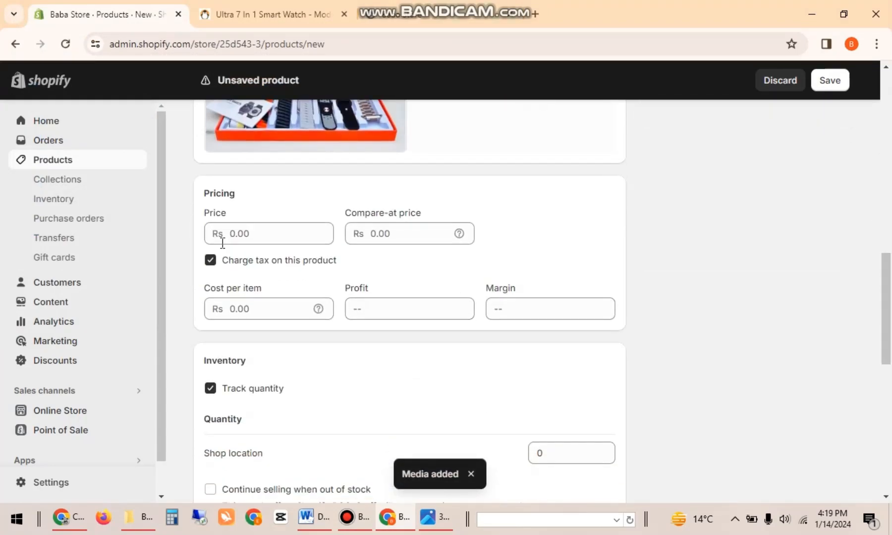
click(251, 234)
text(3999)
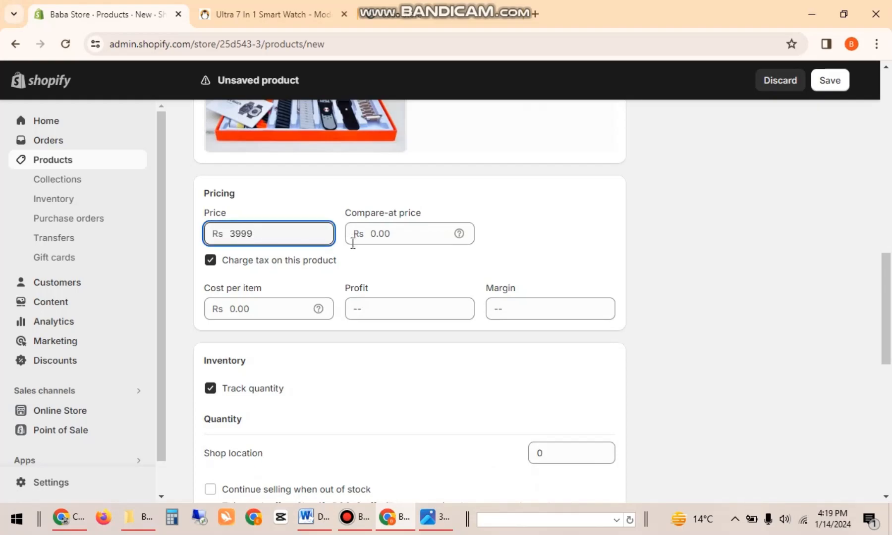
click(379, 233)
text(5999)
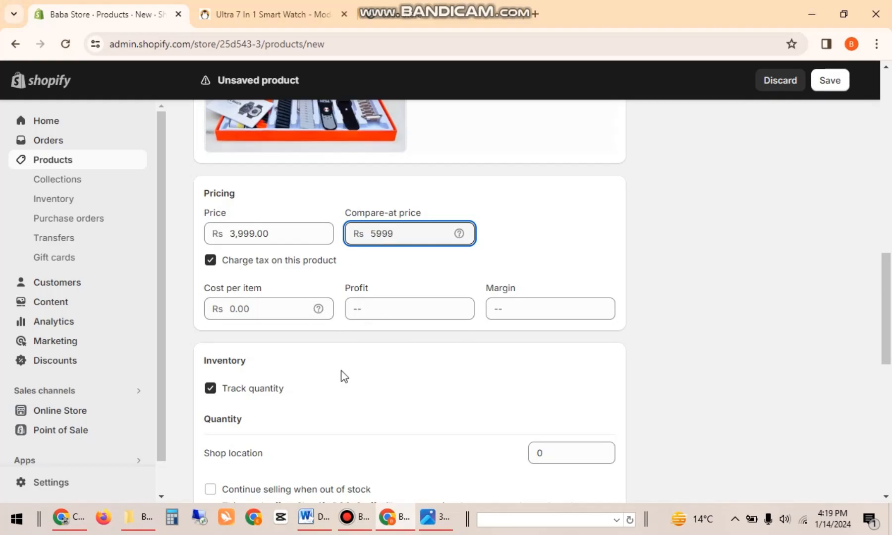
- Set the quantity at Shop location to 50 and the shipping weight to 0.3 kg
click(542, 454)
text(50)
scroll(890, 406, down, 4)
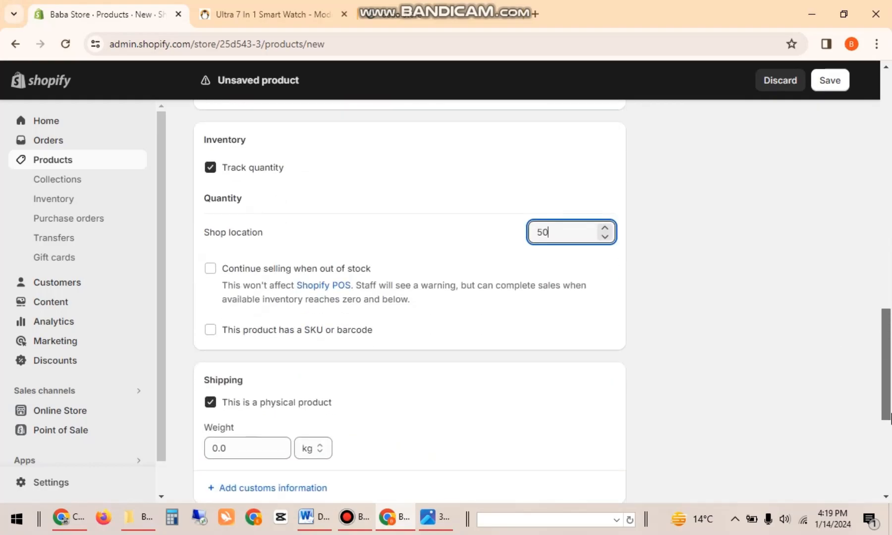
scroll(889, 406, down, 3)
scroll(890, 406, up, 2)
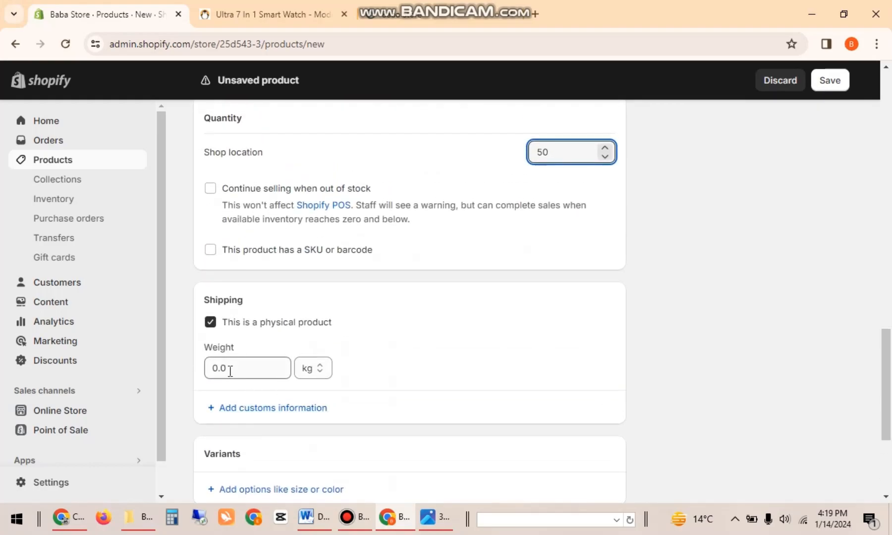
click(233, 373)
text(0.3)
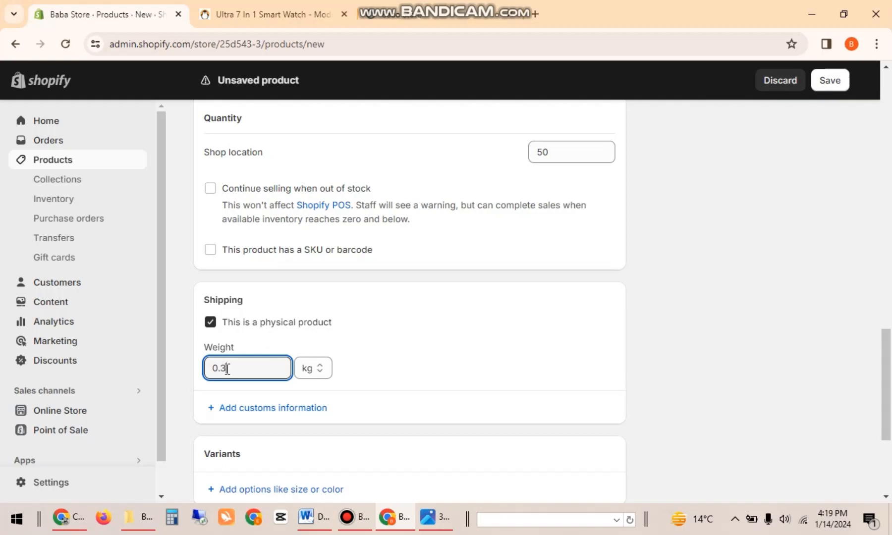
click(714, 320)
- Save the Ultra 7 In 1 Smart Watch product and return to the product list
scroll(890, 355, down, 5)
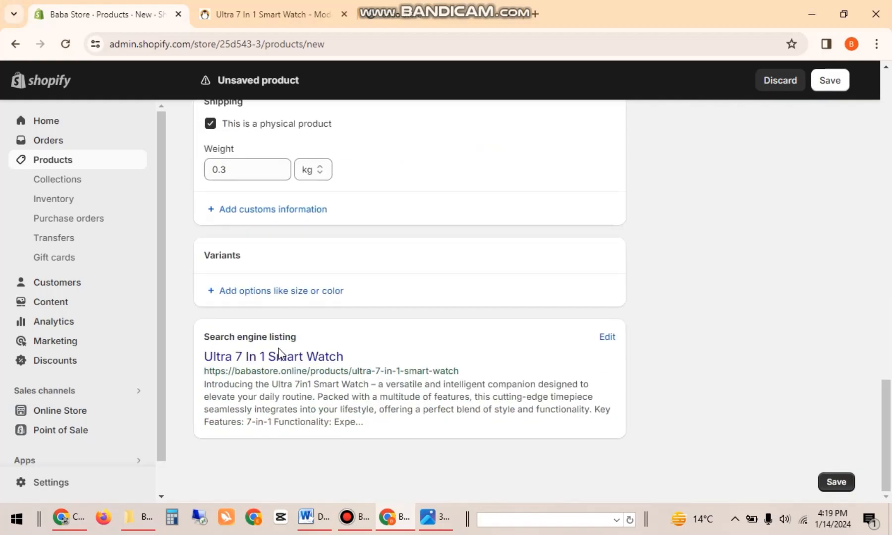
click(836, 487)
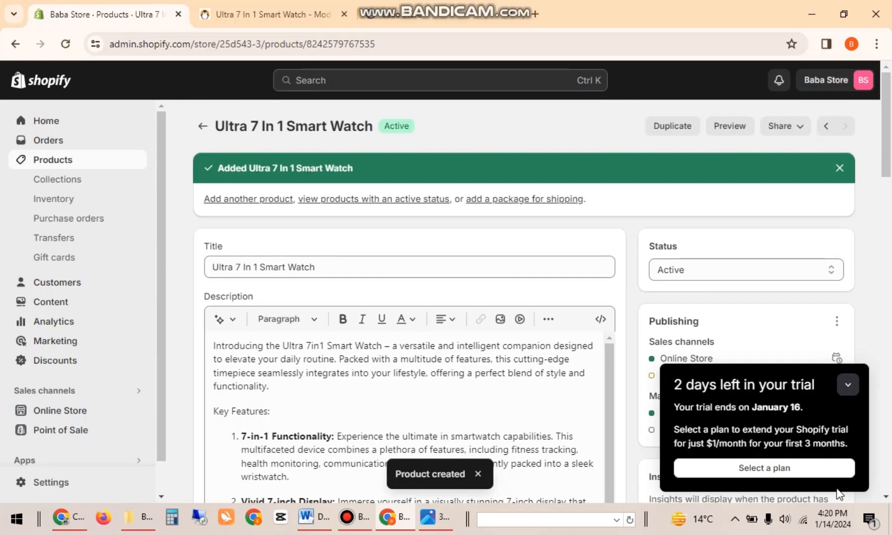
click(85, 162)
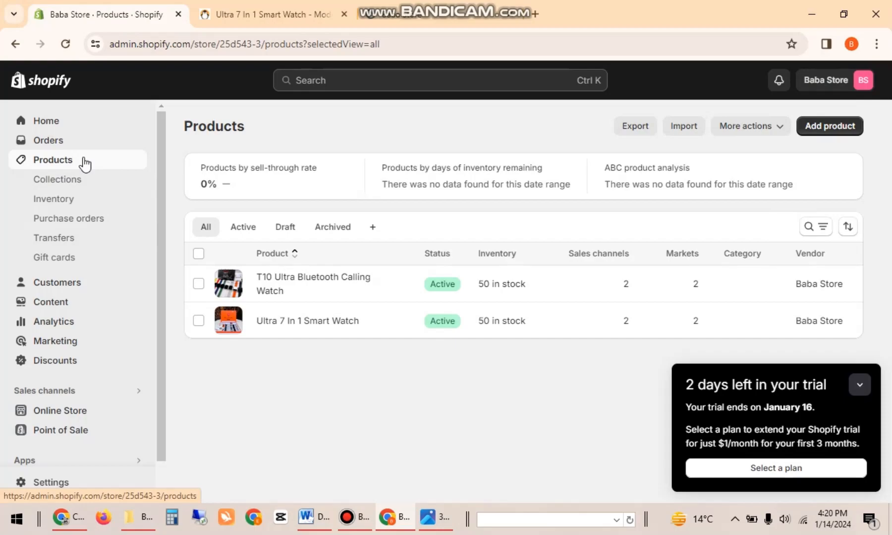
- Collapse the trial notice, check the additional product list actions, and open the product search and filters
click(859, 382)
click(761, 137)
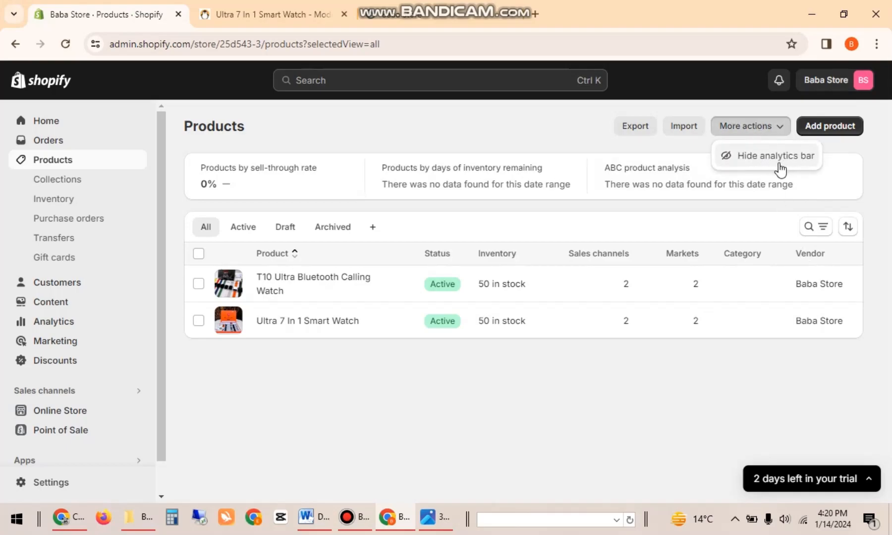
click(820, 227)
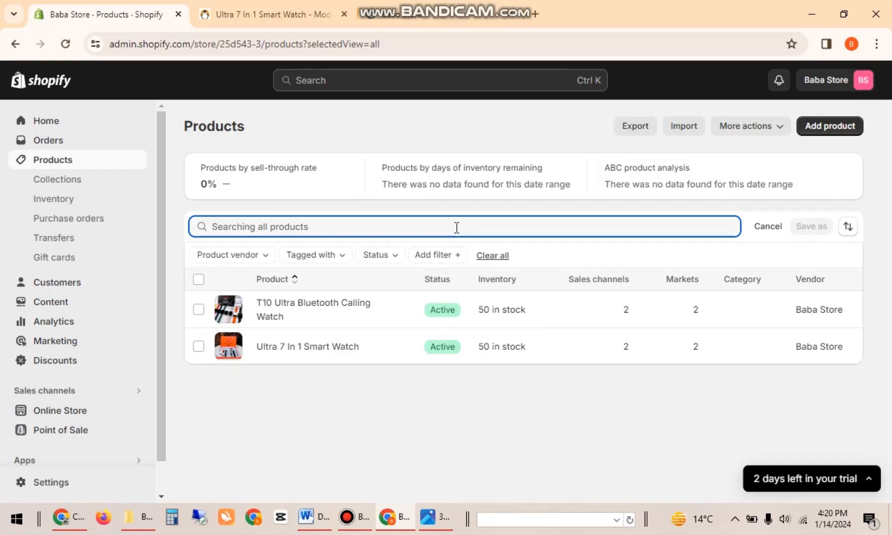
- Search the product list for "Ultra" and replace that search with "T10"
text(Ultra)
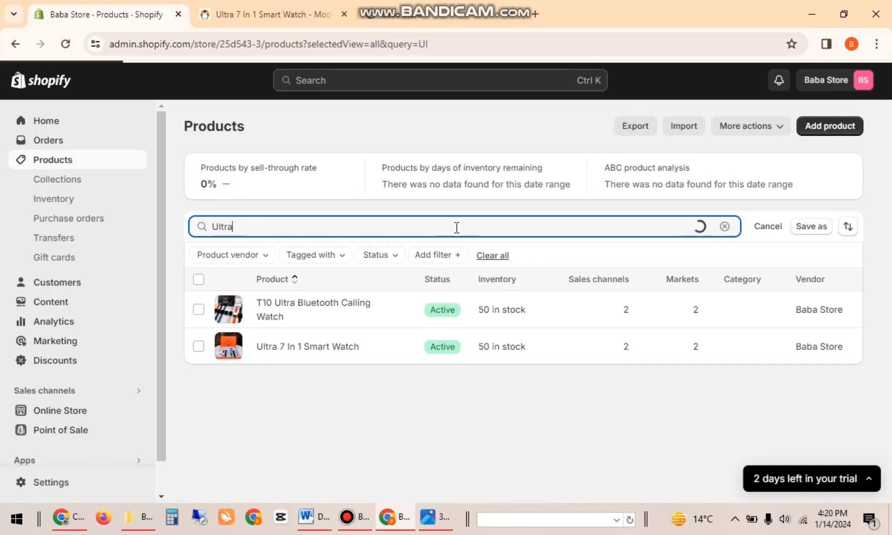
key(BackSpace)
key(BackSpace)
key(BackSpace)
key(BackSpace)
key(BackSpace)
key(BackSpace)
text(T10)
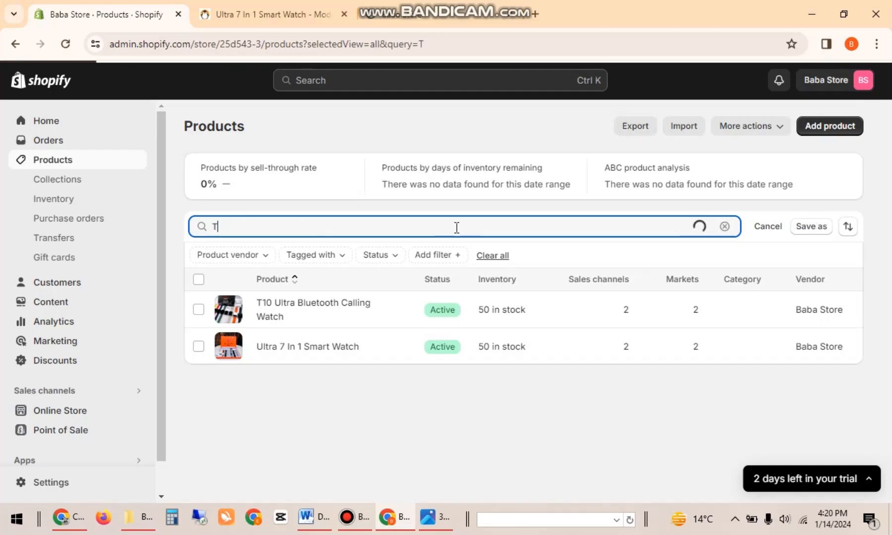